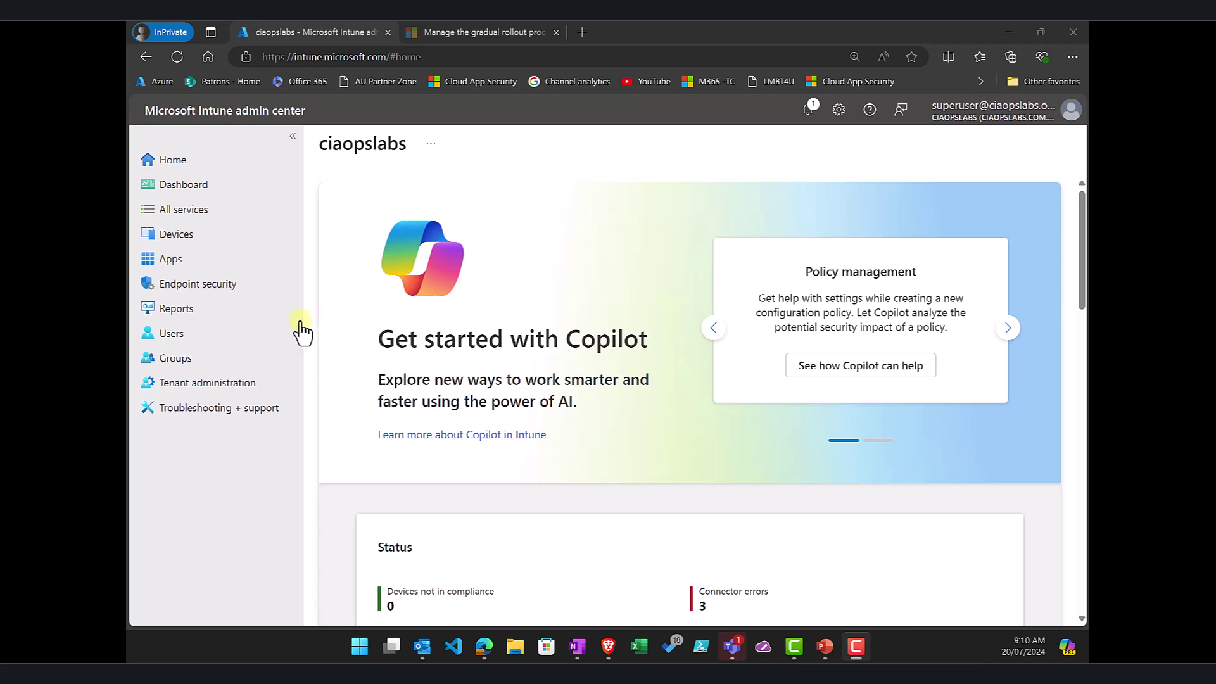
Step: Go to the Endpoint security Antivirus policies page
{"action": "left_click", "coordinate": [233, 288]}
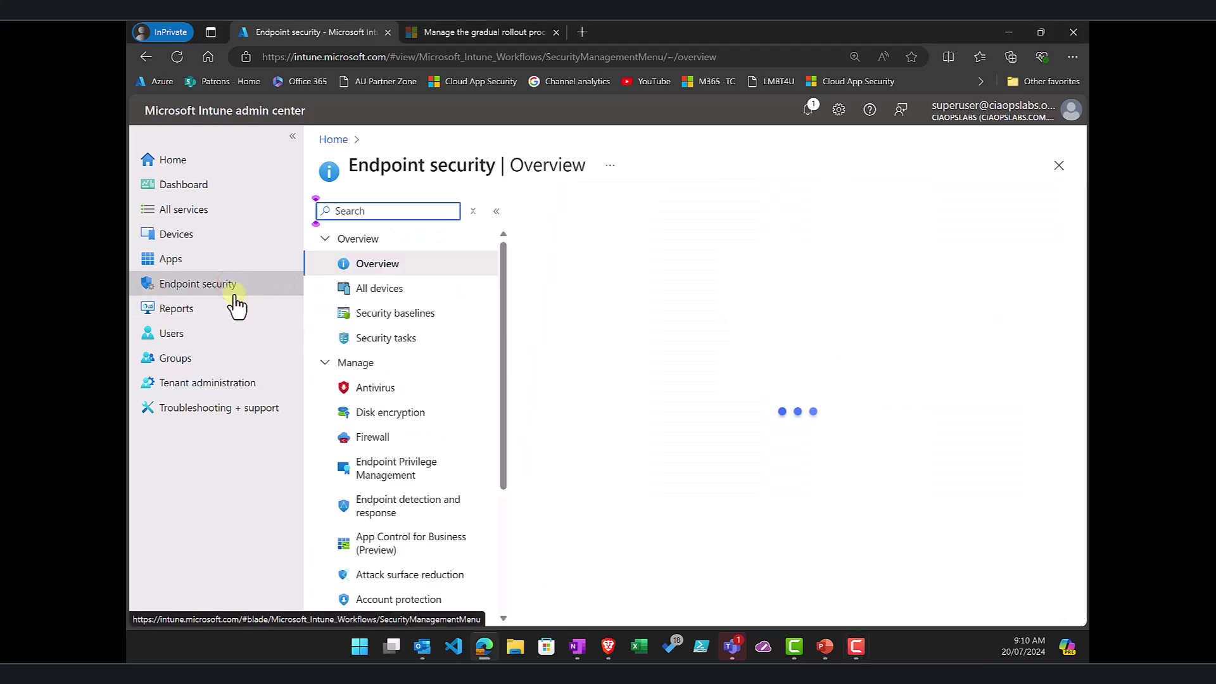
{"action": "left_click", "coordinate": [375, 388]}
{"action": "scroll", "coordinate": [622, 454], "scroll_direction": "down", "scroll_amount": 1}
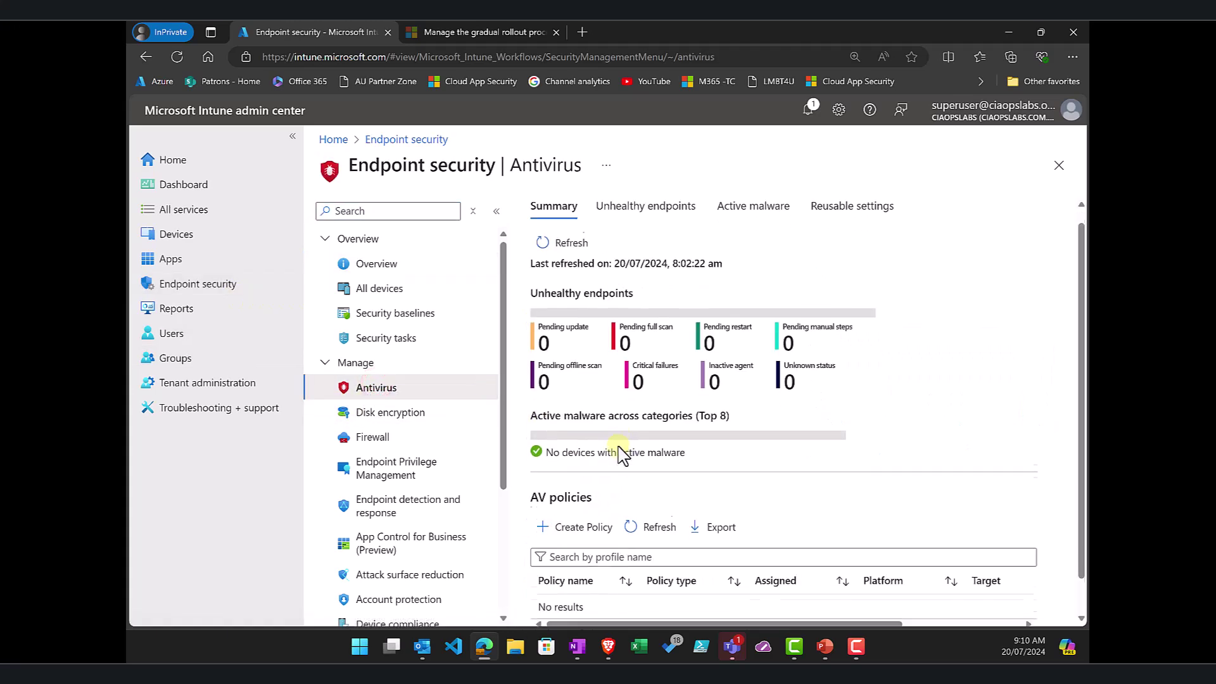
{"action": "scroll", "coordinate": [622, 454], "scroll_direction": "down", "scroll_amount": 1}
Step: Create a Defender Update controls profile for Windows 10, Windows 11, and Windows Server
{"action": "left_click", "coordinate": [592, 491]}
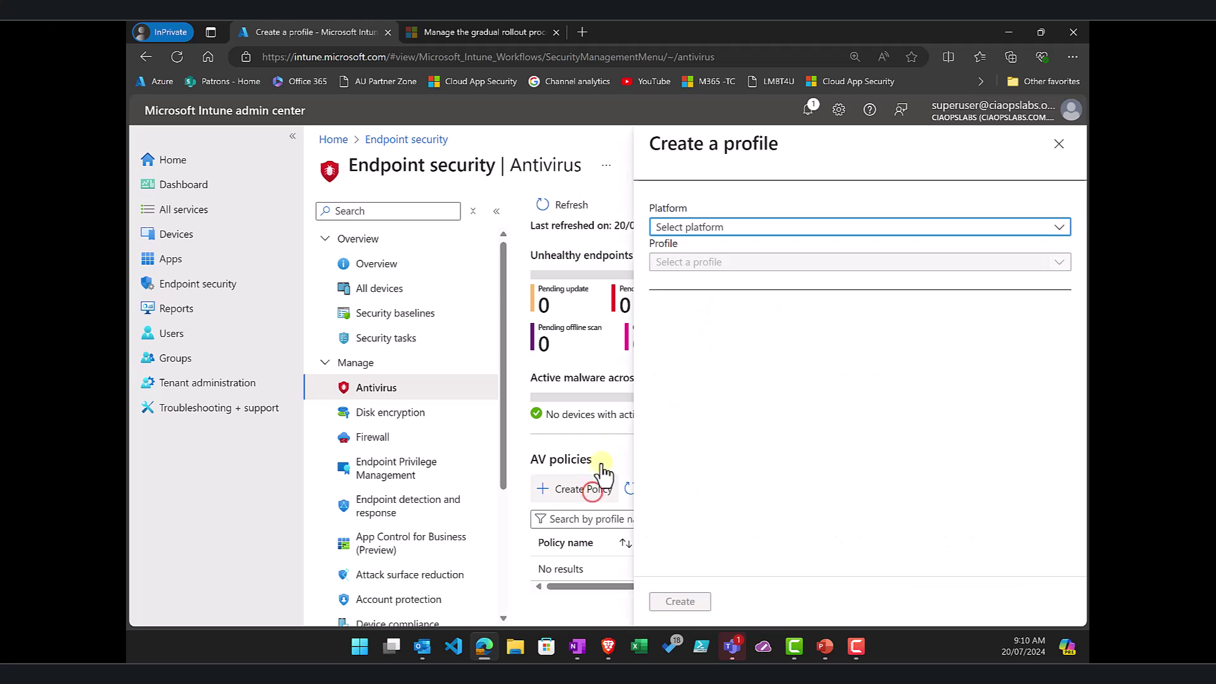
{"action": "left_click", "coordinate": [724, 227]}
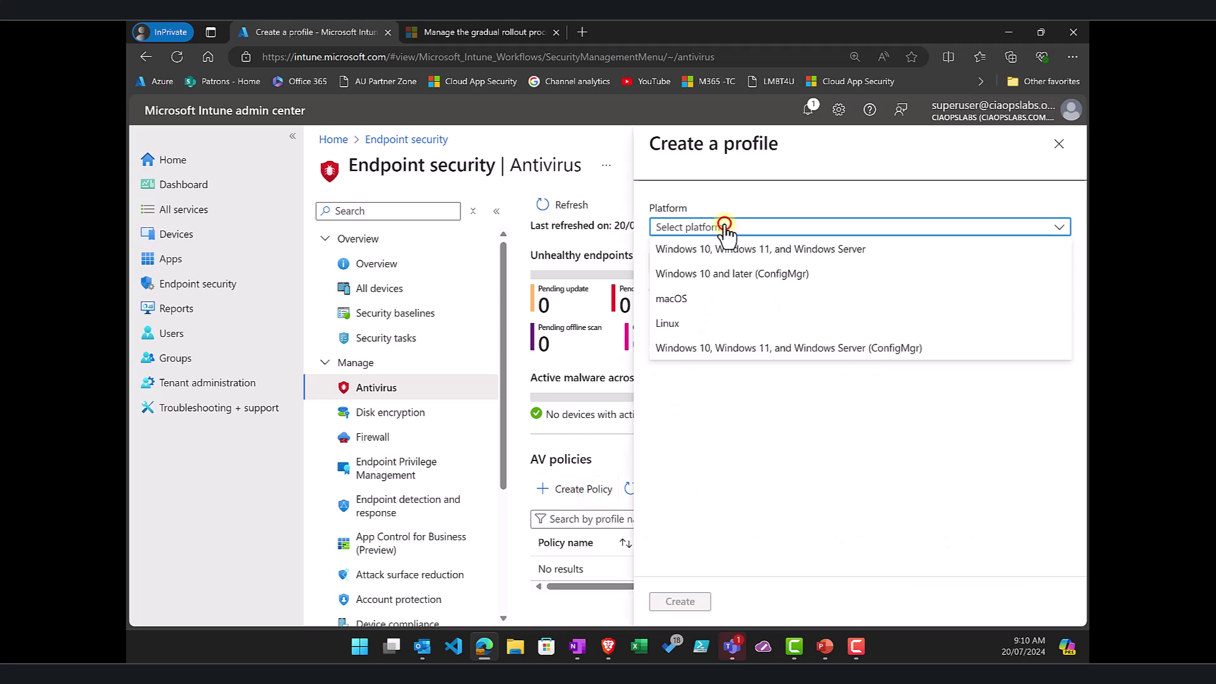
{"action": "left_click", "coordinate": [797, 250]}
{"action": "left_click", "coordinate": [757, 265]}
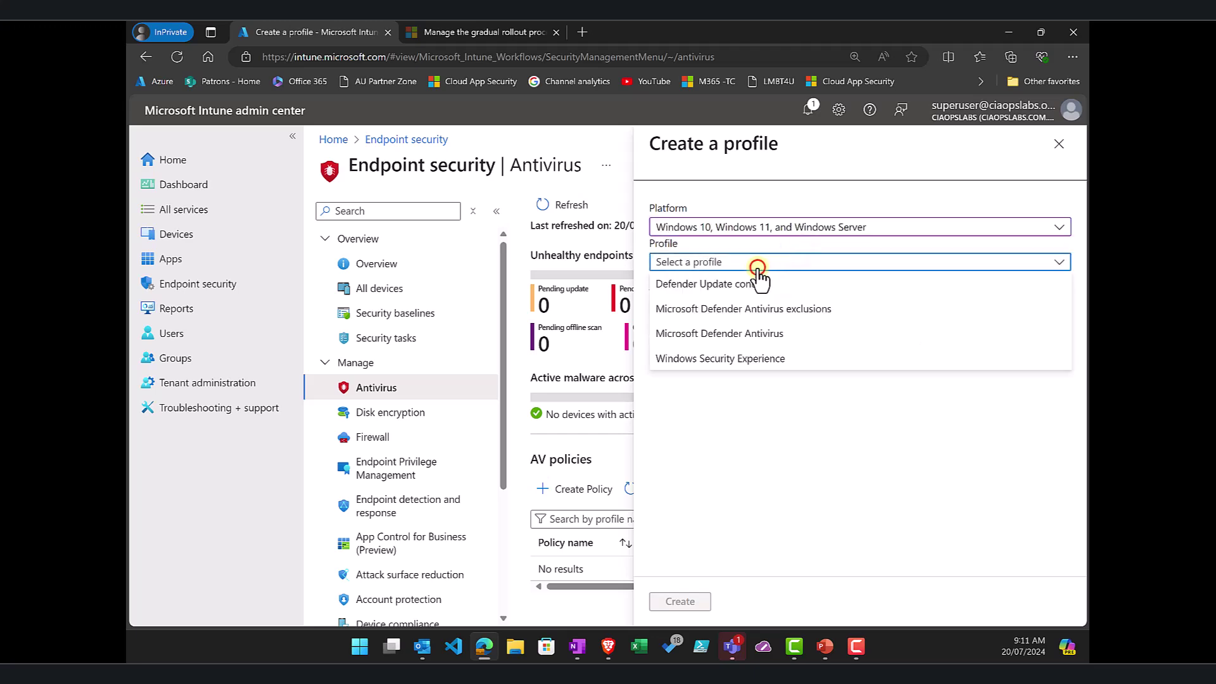
{"action": "left_click", "coordinate": [710, 285]}
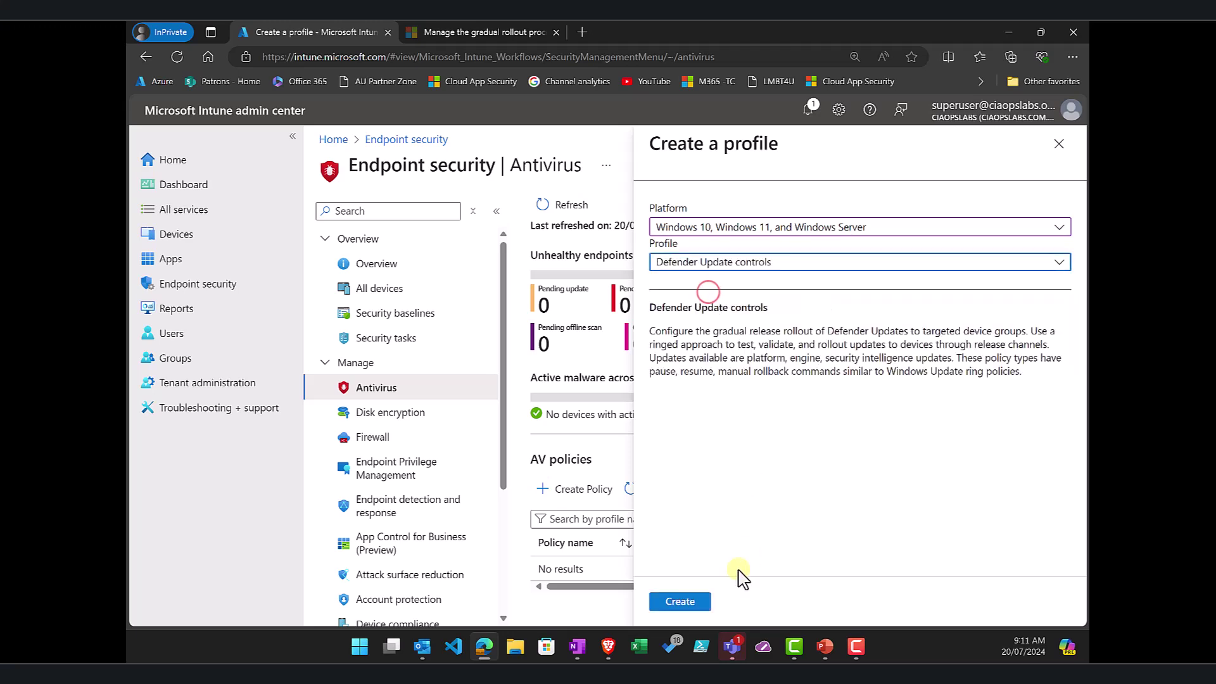
{"action": "left_click", "coordinate": [670, 601]}
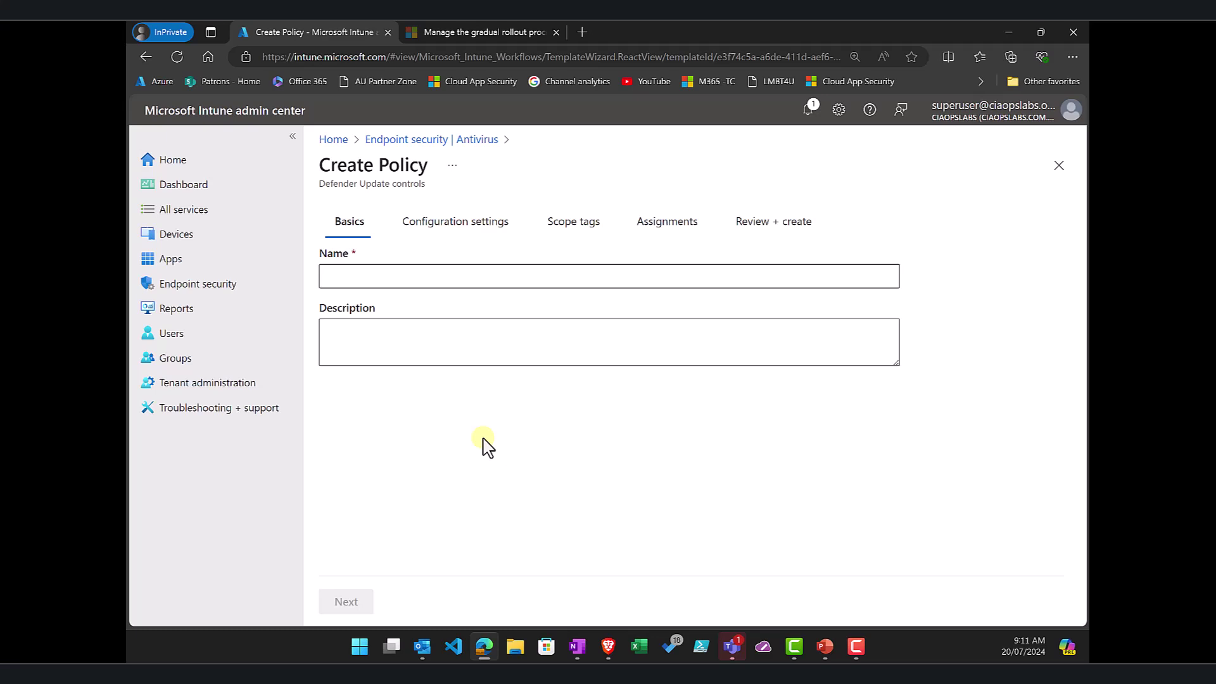
Step: Name the policy 'Defender - Ring1 Early adopters', correcting the 'Eraly' typo to 'Early'
{"action": "left_click", "coordinate": [437, 279]}
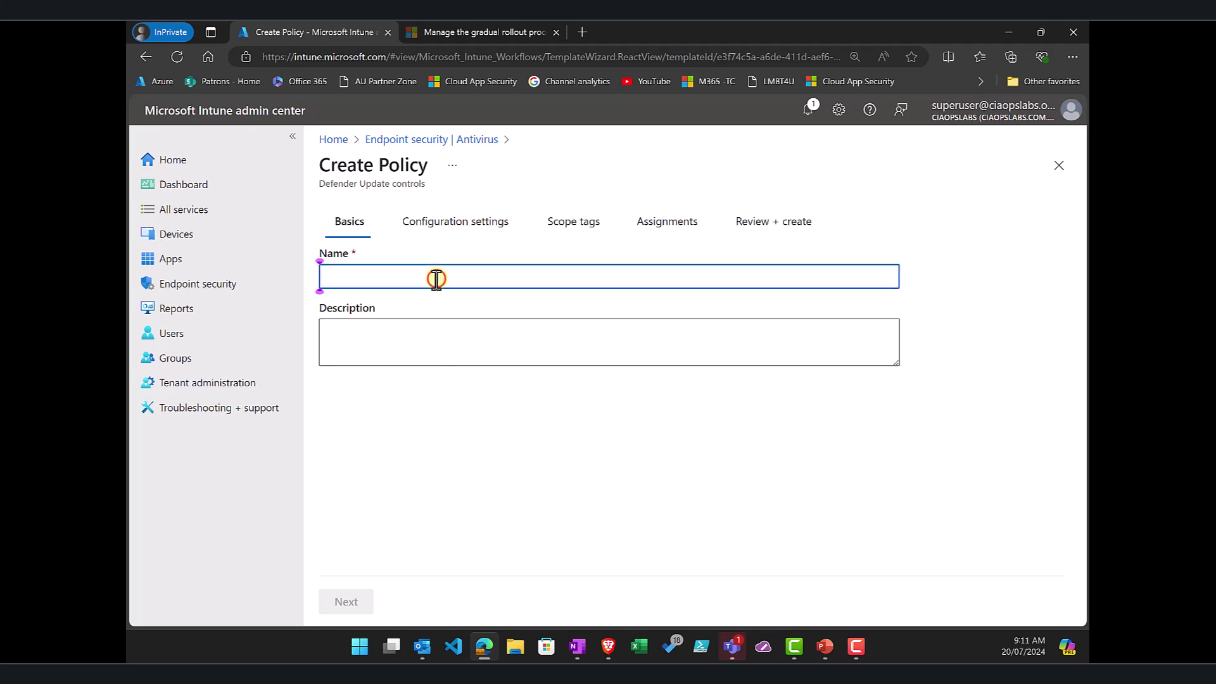
{"action": "type", "text": "Defe"}
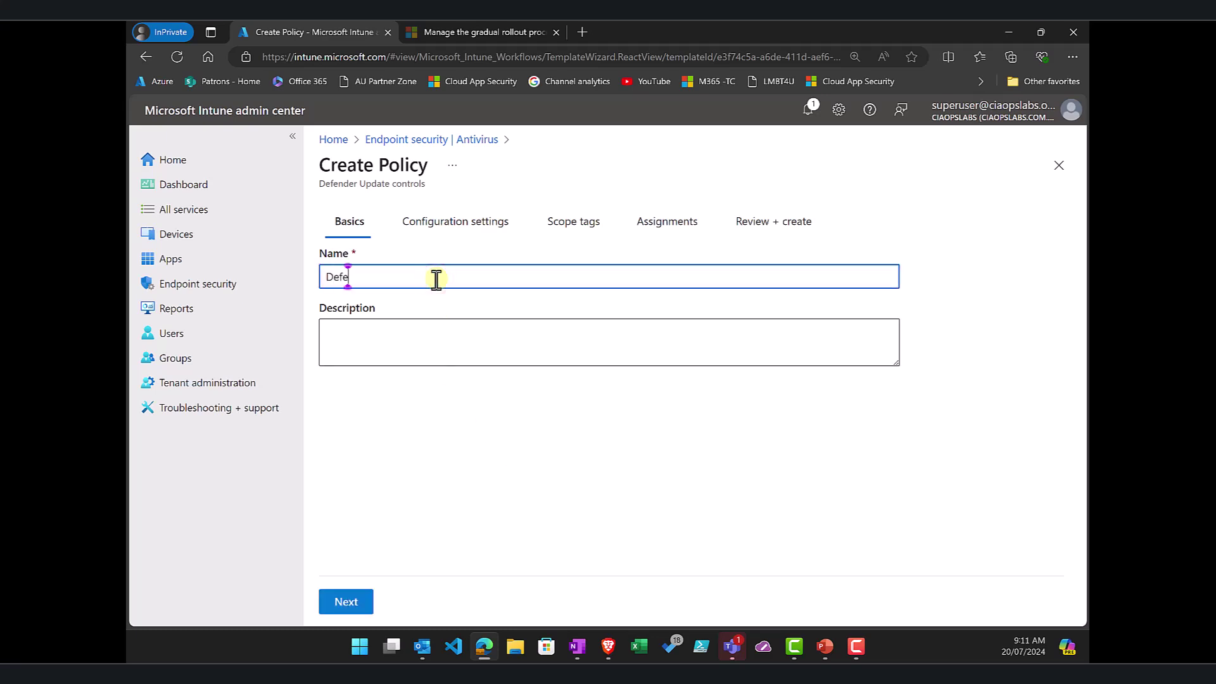
{"action": "type", "text": "nder - Ring1 Eraly adopters"}
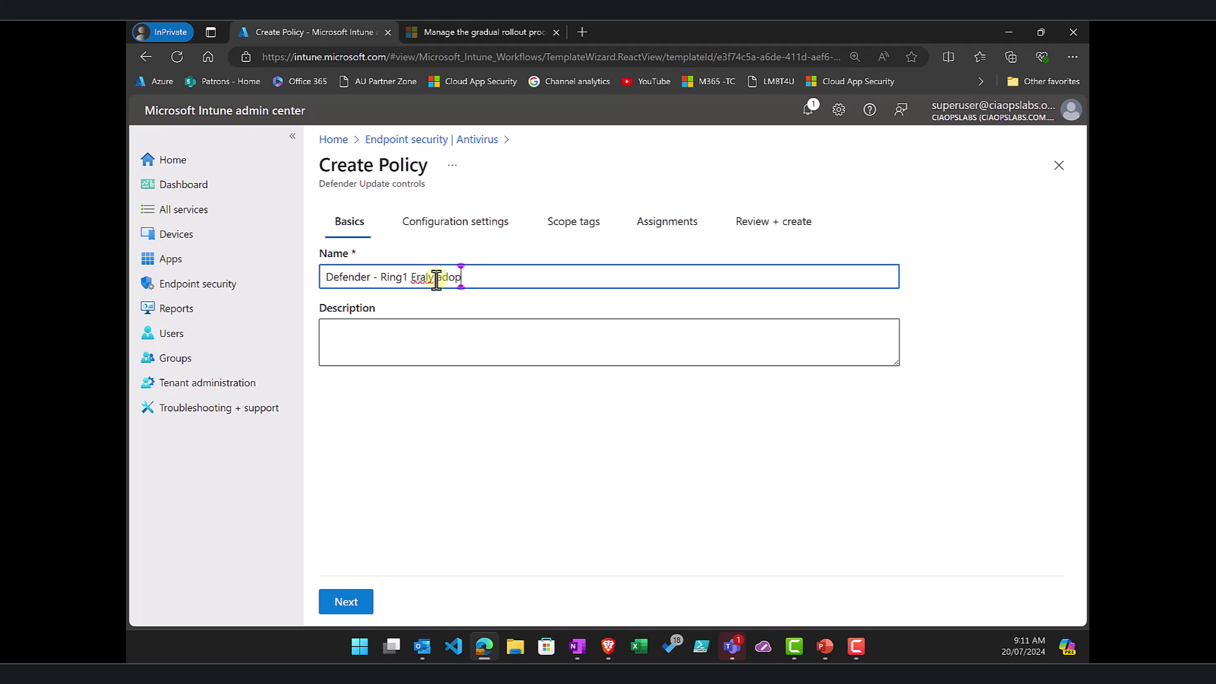
{"action": "double_click", "coordinate": [429, 278]}
{"action": "type", "text": "Early"}
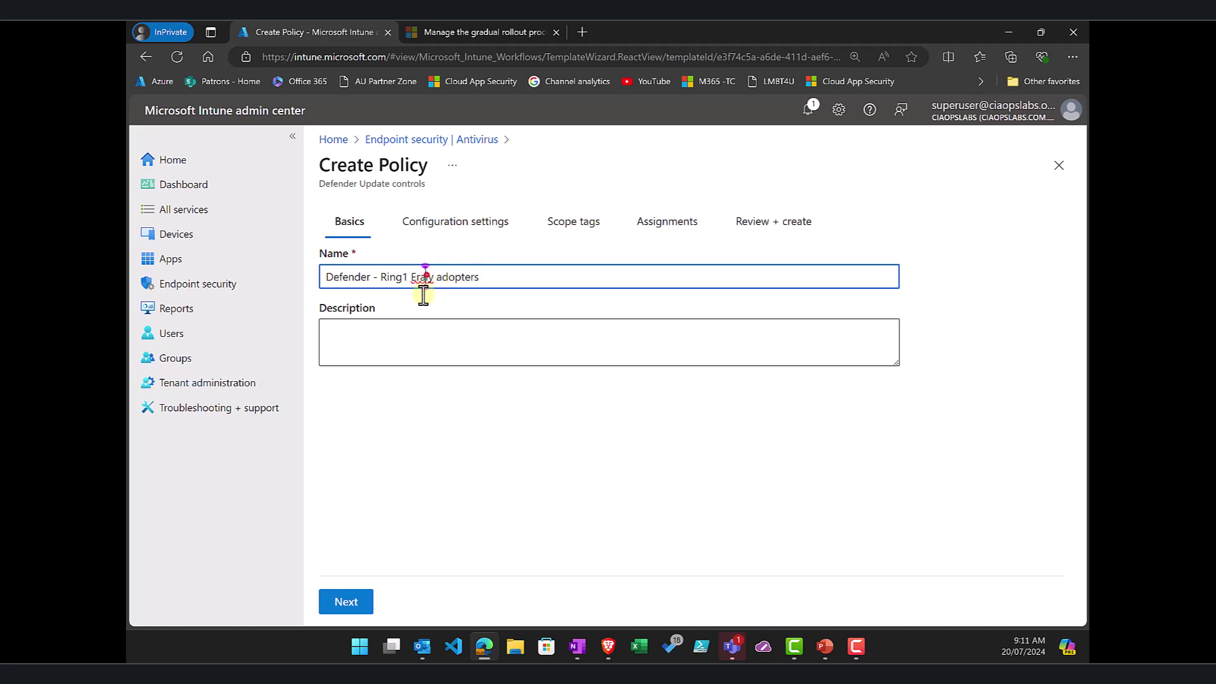
{"action": "double_click", "coordinate": [421, 279]}
{"action": "right_click", "coordinate": [421, 279]}
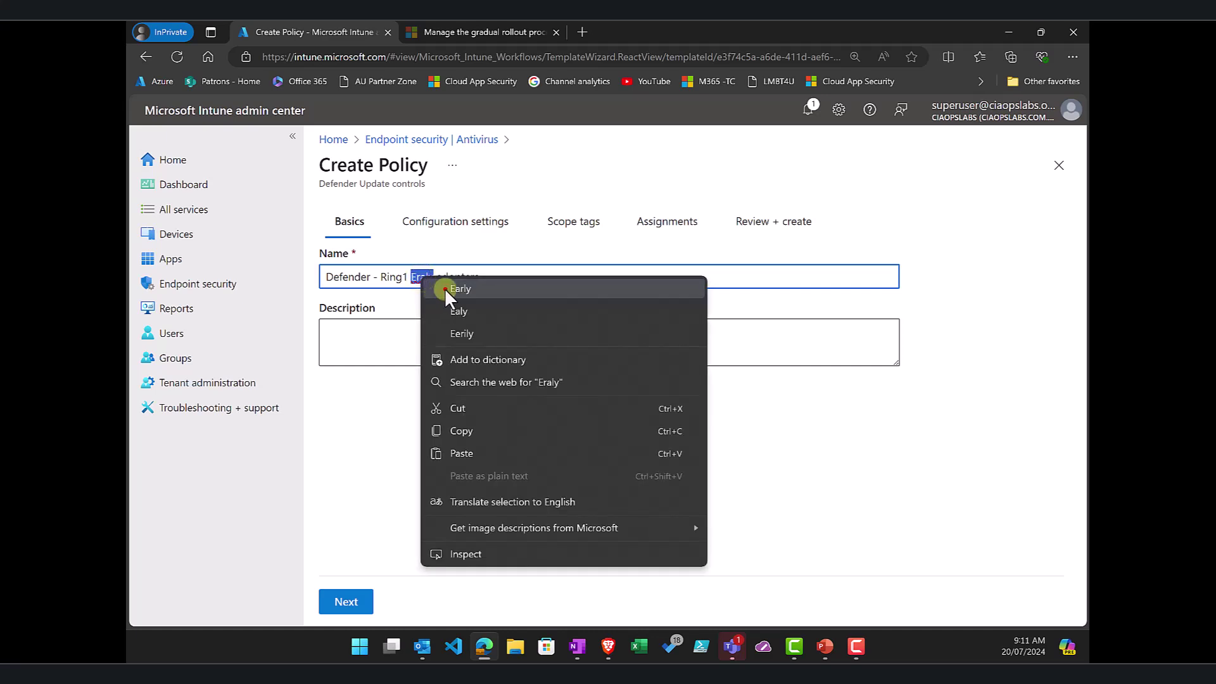
{"action": "left_click", "coordinate": [445, 287]}
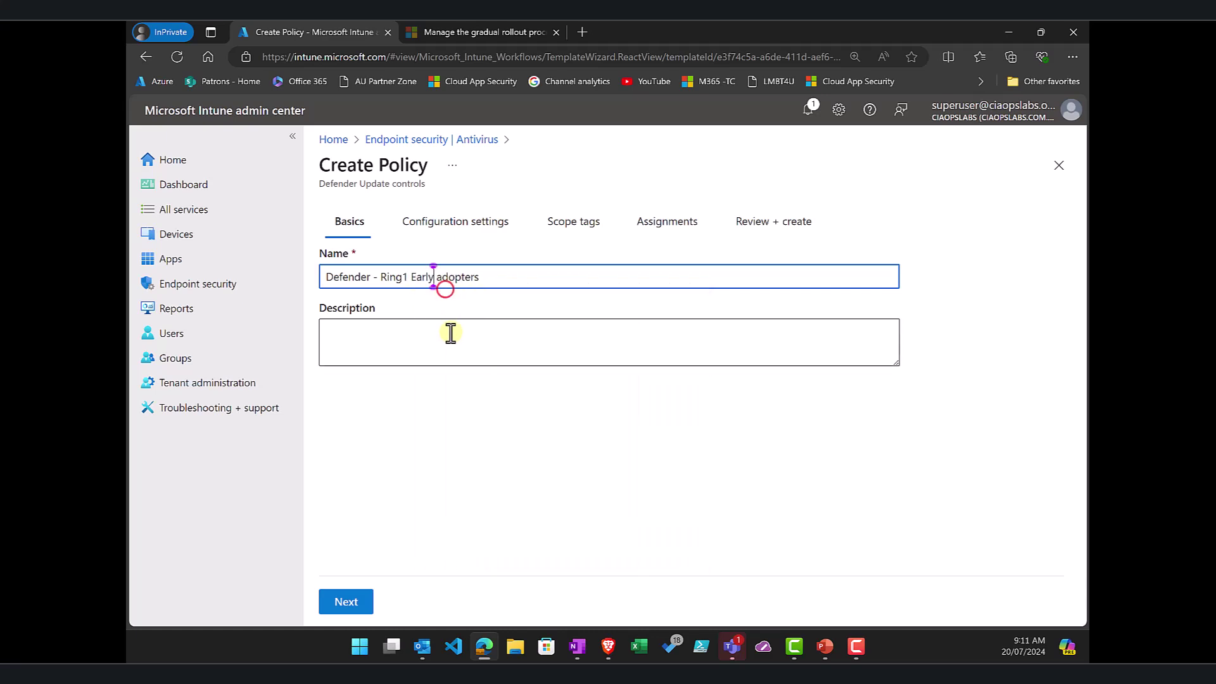
Step: Under Defender, set engine and platform updates to Current Channel (Preview), security intelligence to Current Channel (Staged)
{"action": "left_click", "coordinate": [346, 603]}
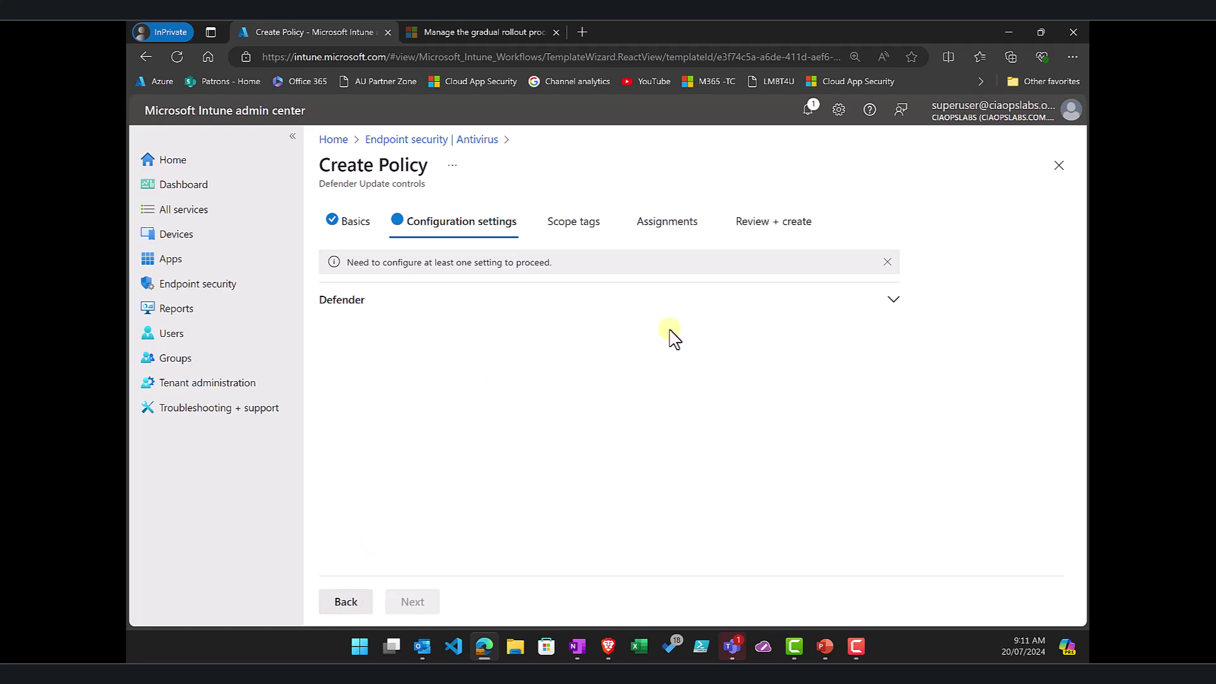
{"action": "left_click", "coordinate": [892, 300]}
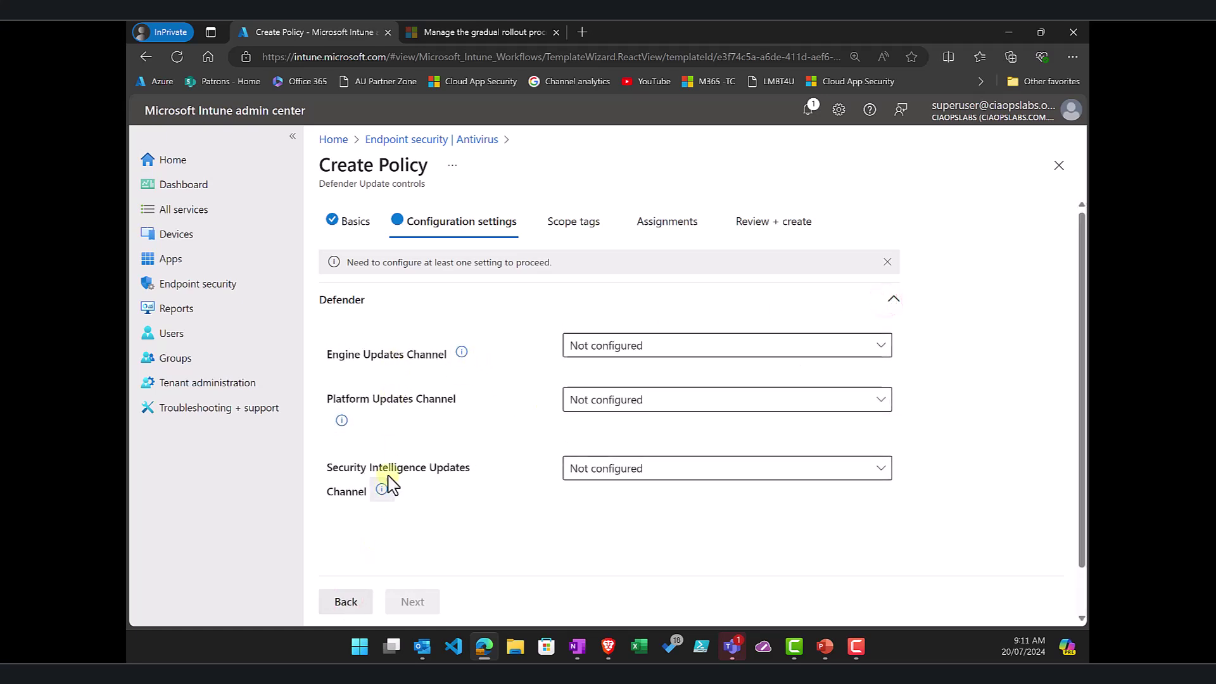
{"action": "left_click", "coordinate": [772, 354]}
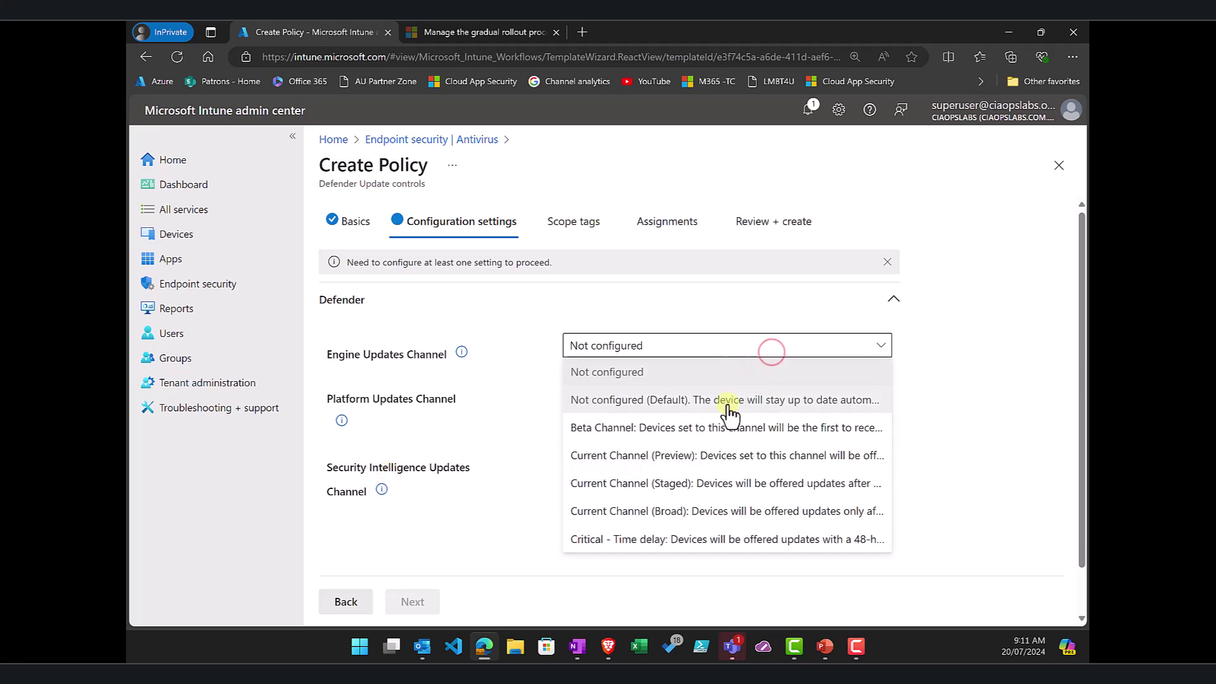
{"action": "left_click", "coordinate": [715, 454]}
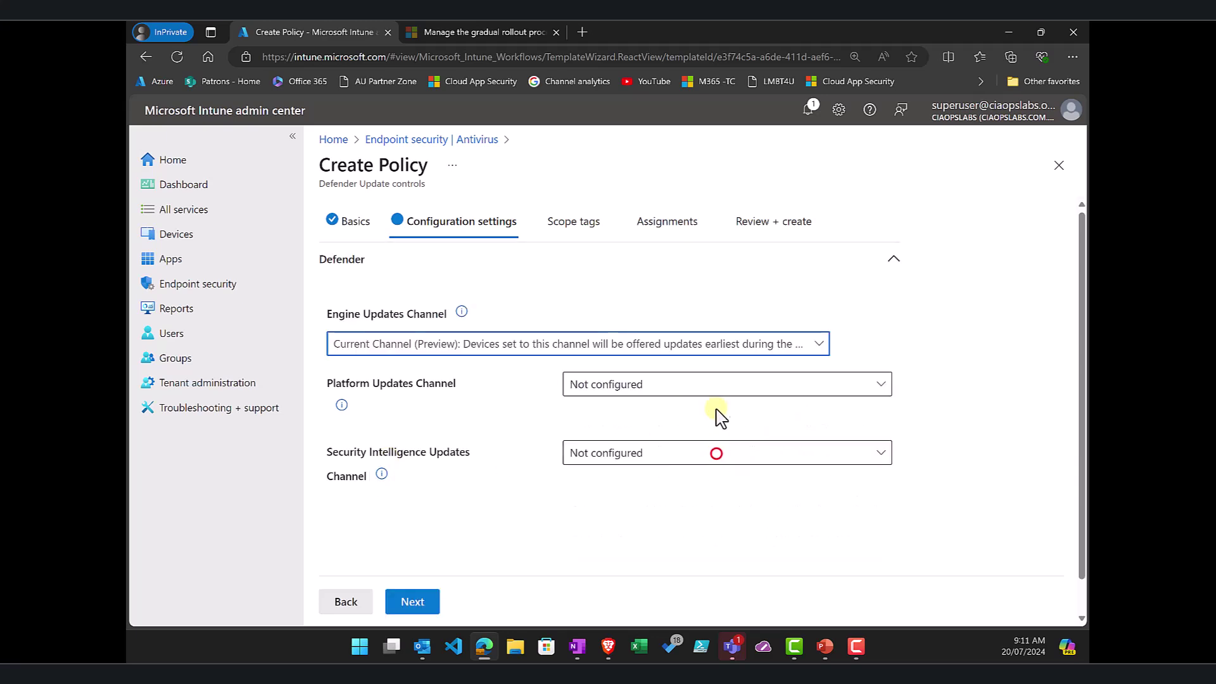
{"action": "left_click", "coordinate": [708, 385]}
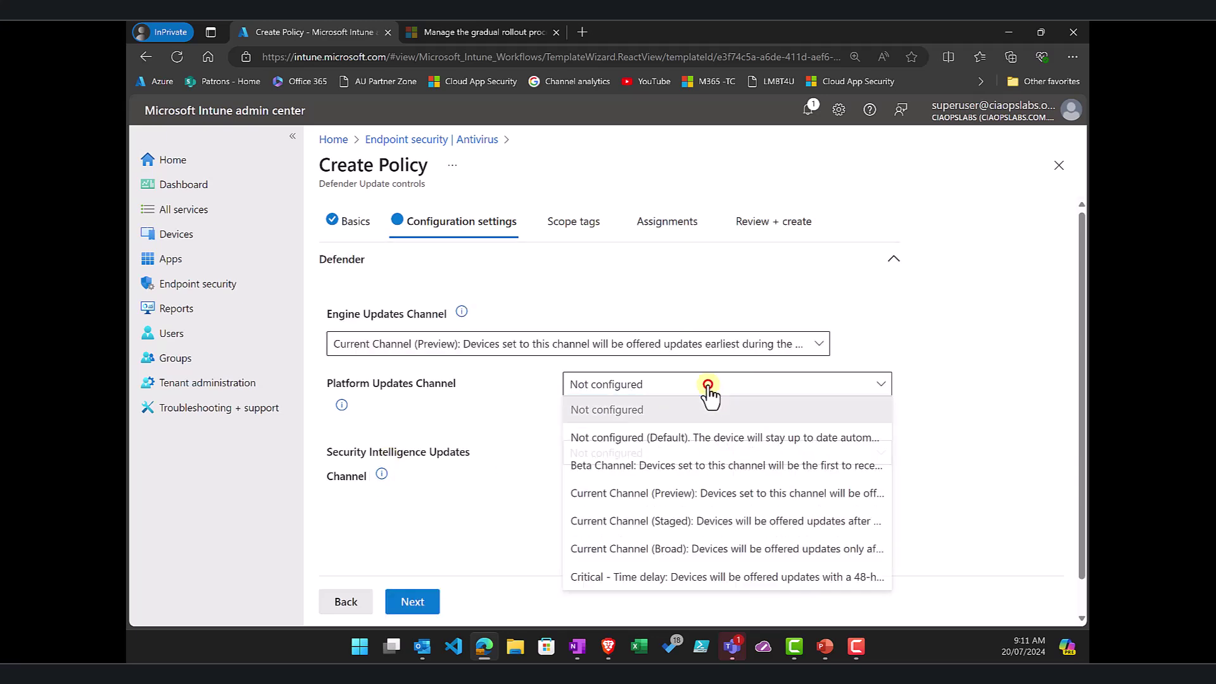
{"action": "left_click", "coordinate": [697, 493]}
{"action": "left_click", "coordinate": [693, 478]}
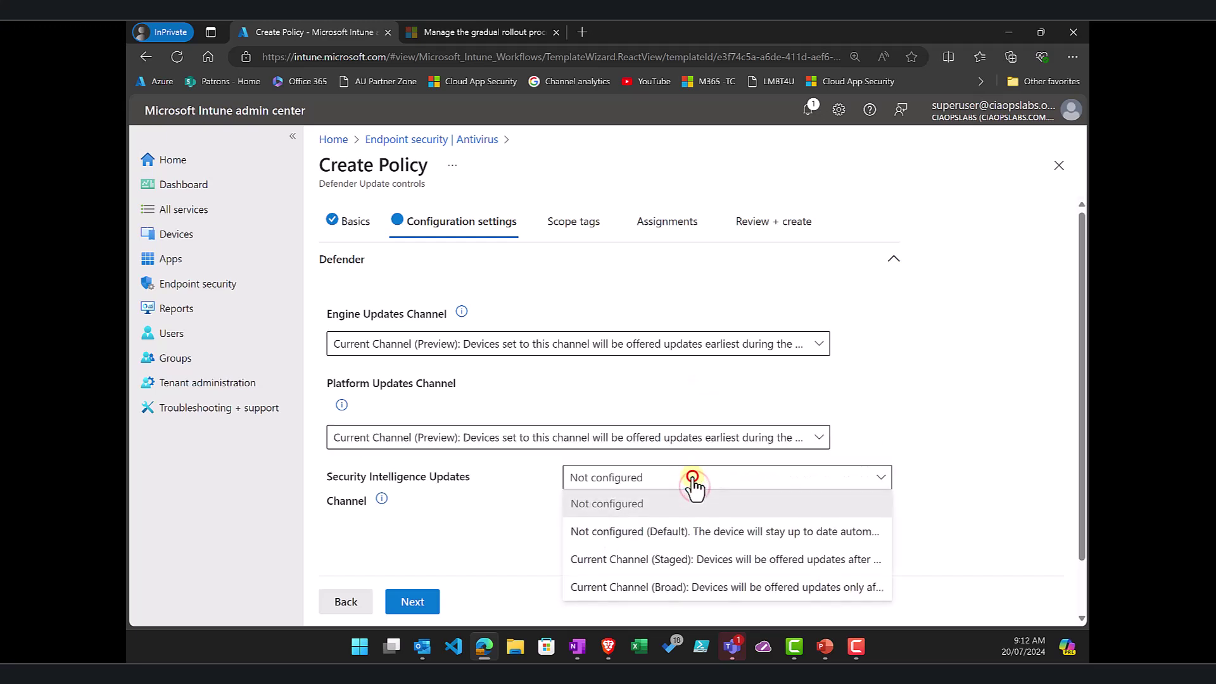
{"action": "left_click", "coordinate": [702, 560]}
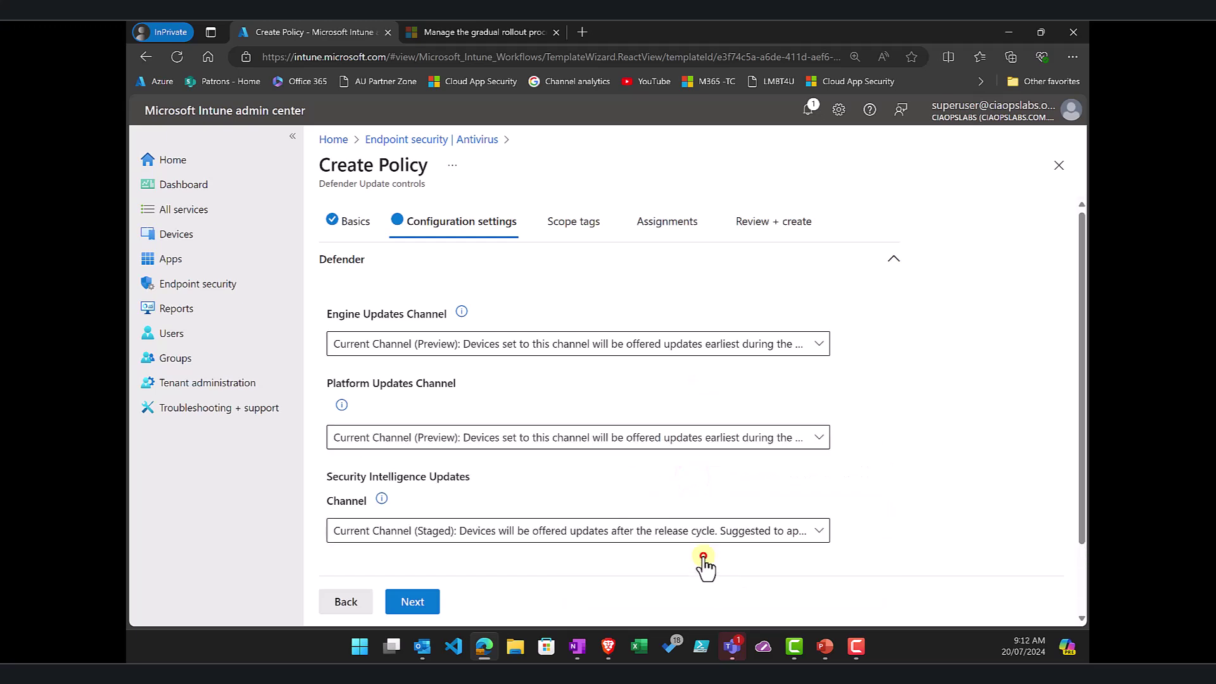
Step: Assign the Ring1 policy to the Demo group and save it from Review + create
{"action": "left_click", "coordinate": [419, 600]}
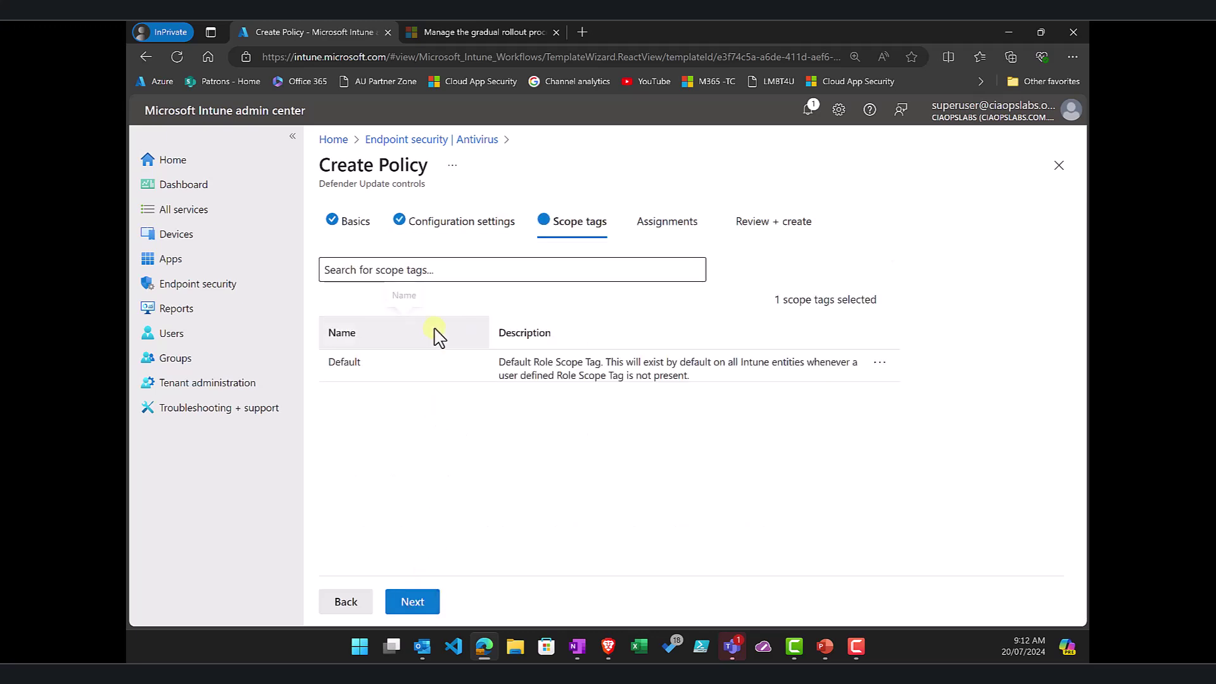
{"action": "left_click", "coordinate": [420, 600]}
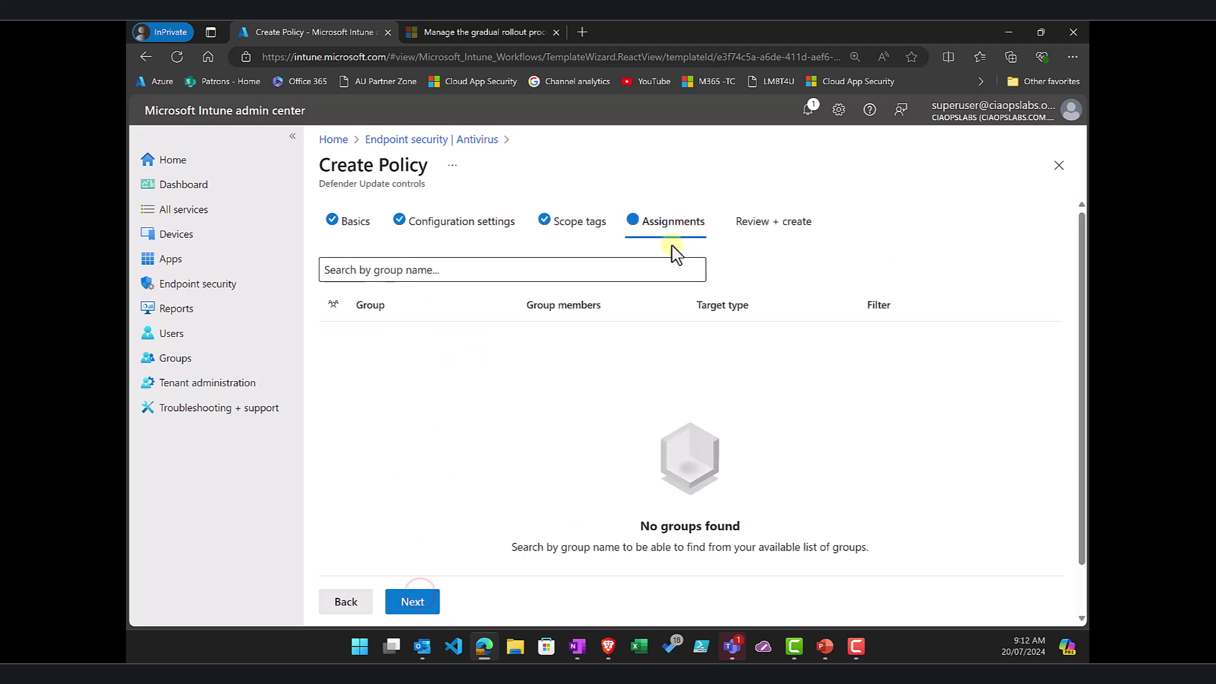
{"action": "left_click", "coordinate": [586, 274]}
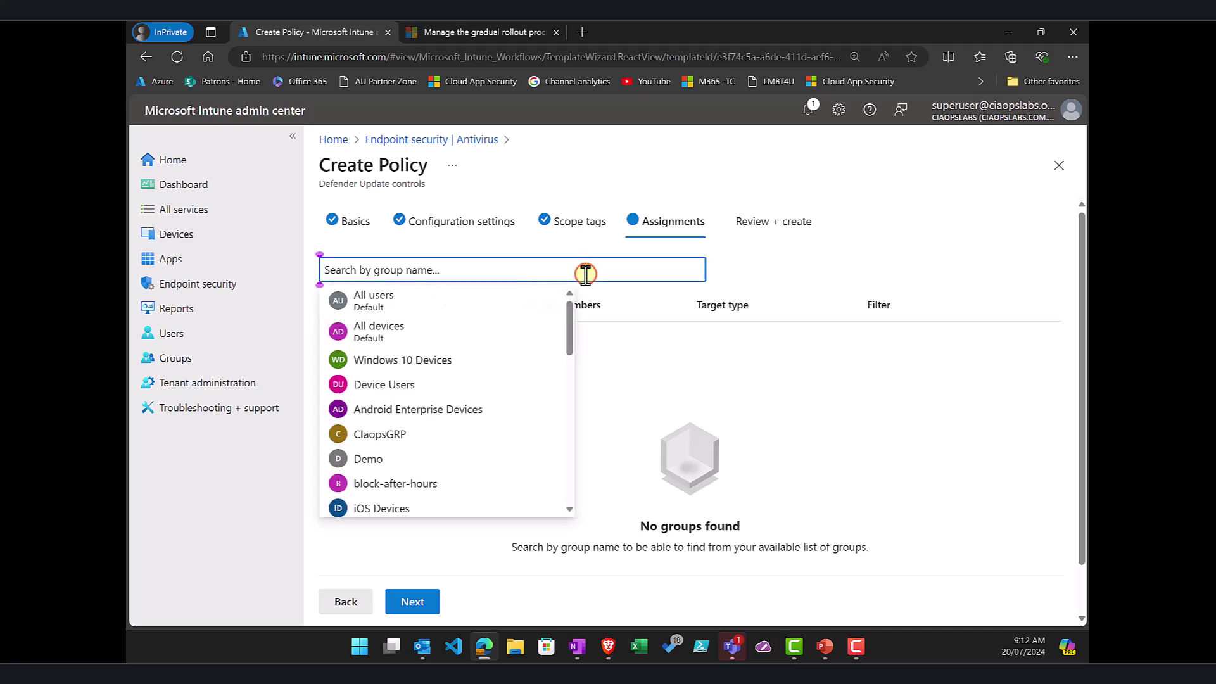
{"action": "left_click", "coordinate": [407, 463]}
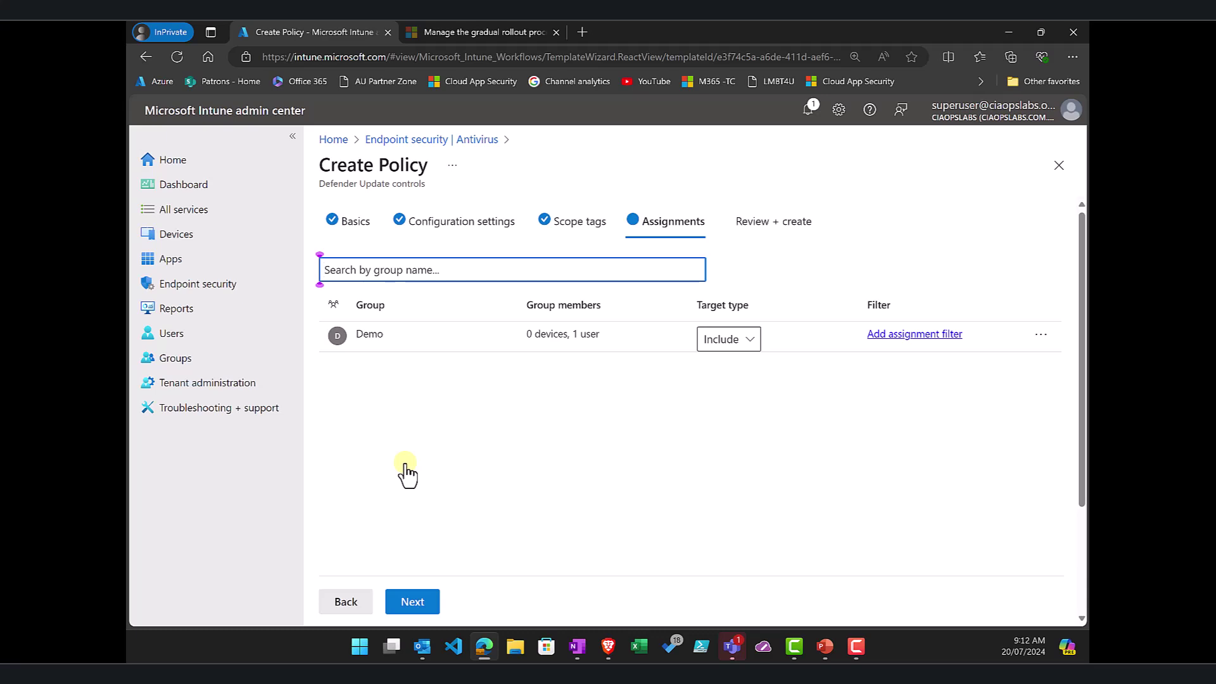
{"action": "left_click", "coordinate": [410, 602]}
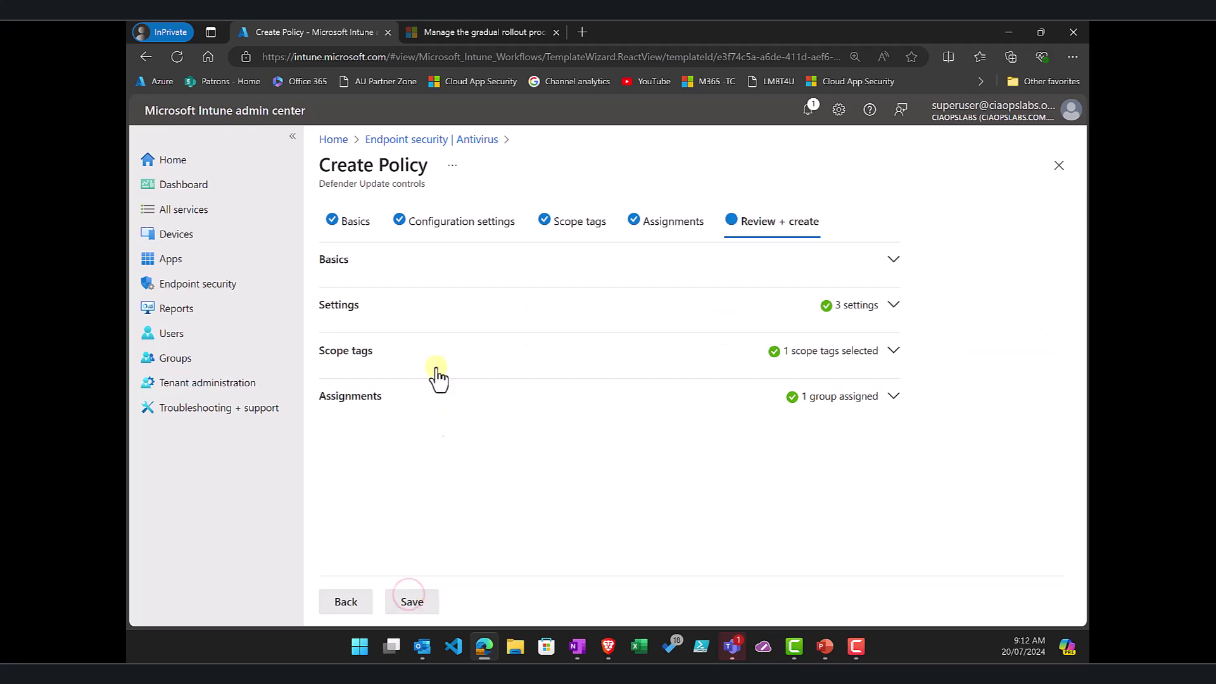
{"action": "left_click", "coordinate": [423, 606]}
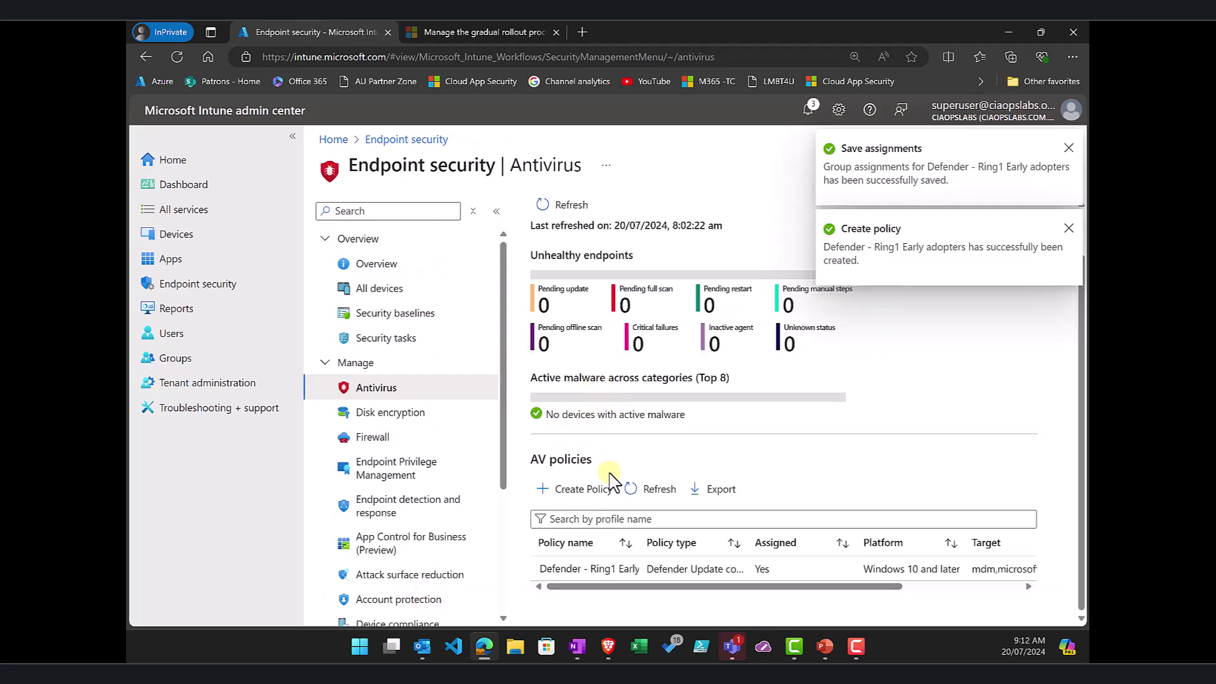
Step: Start another Defender Update controls profile for Windows 10, Windows 11, and Windows Server
{"action": "left_click", "coordinate": [592, 489]}
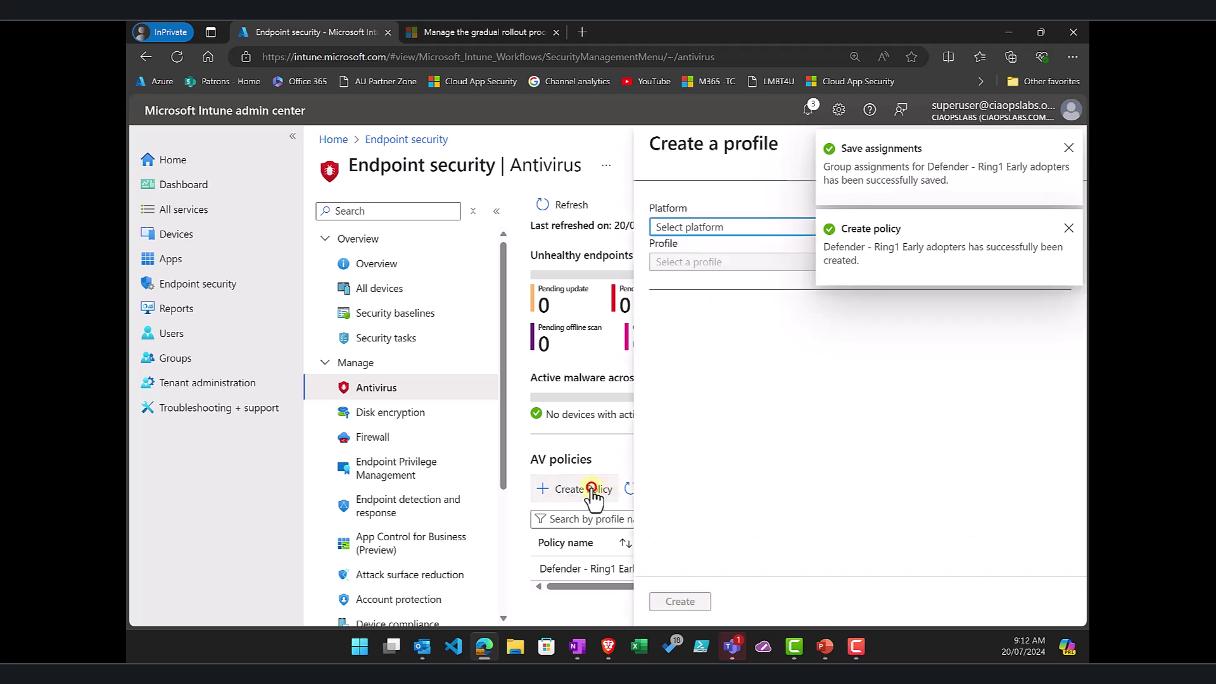
{"action": "left_click", "coordinate": [707, 229]}
{"action": "left_click", "coordinate": [706, 248]}
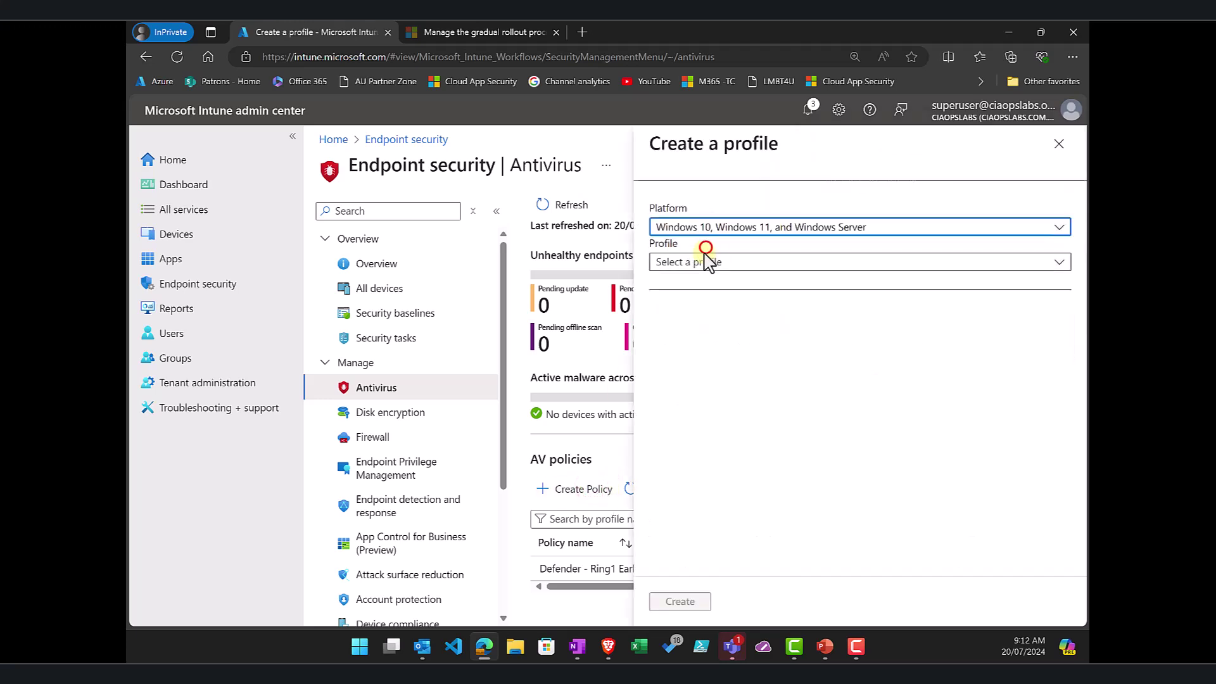
{"action": "left_click", "coordinate": [707, 261]}
{"action": "left_click", "coordinate": [699, 279]}
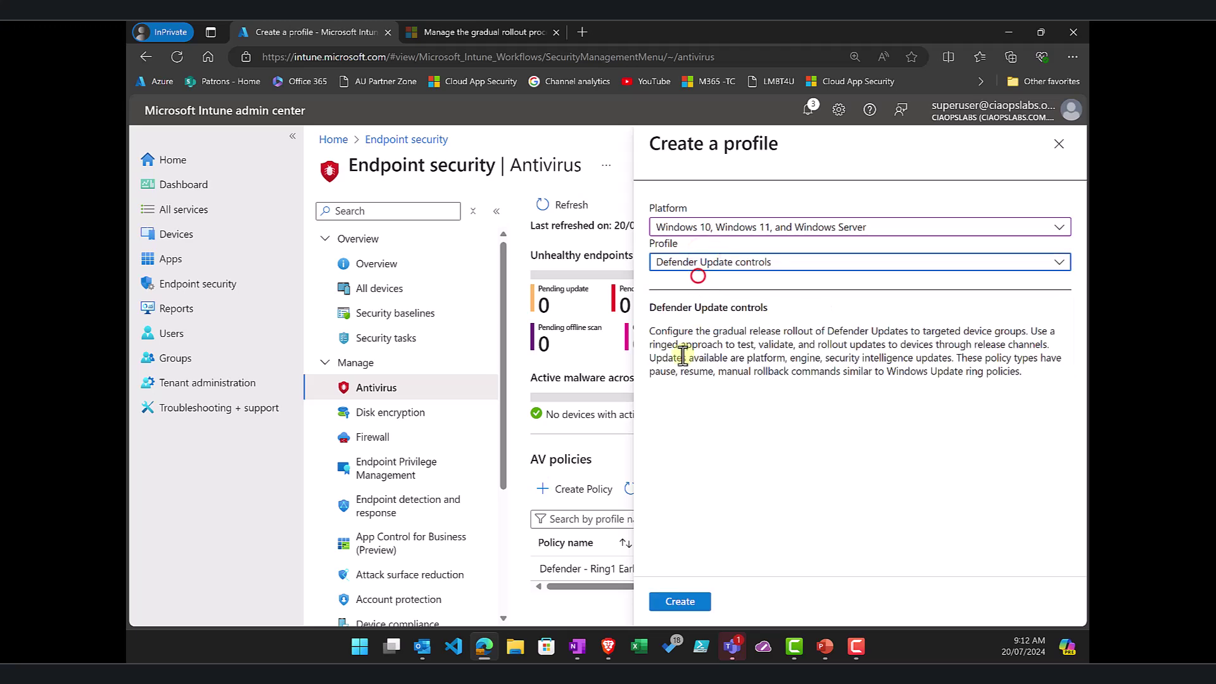
{"action": "left_click", "coordinate": [712, 598]}
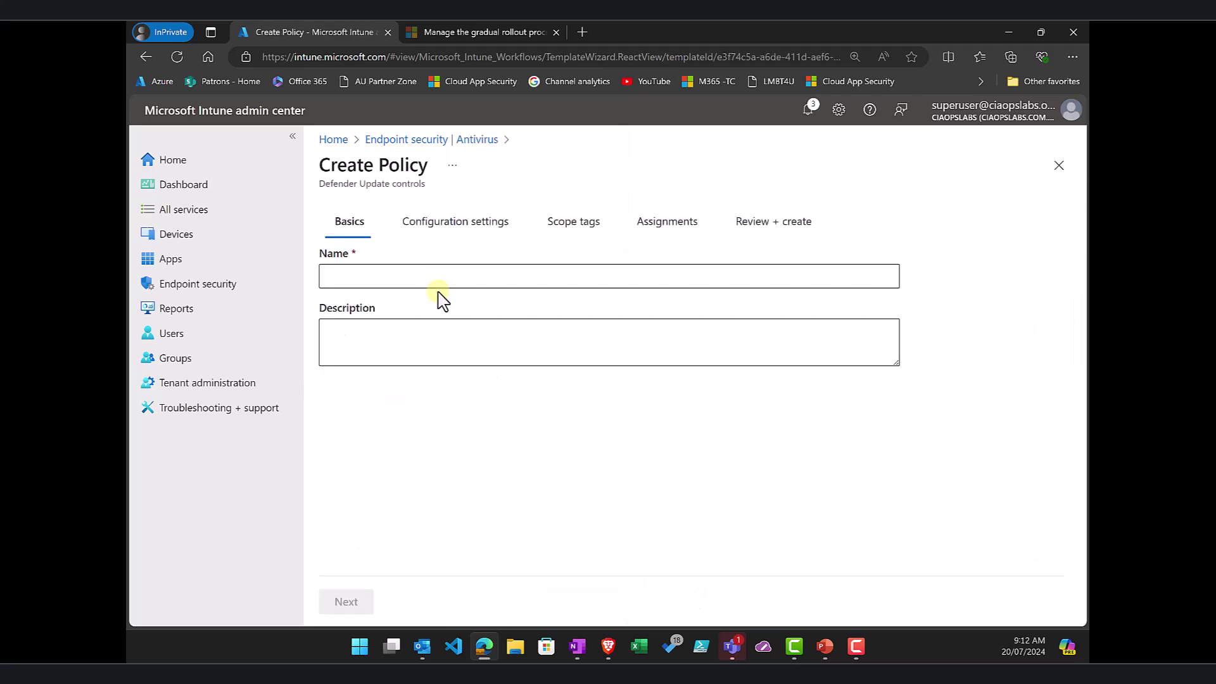
Step: Name the second policy 'Defender - Others' and move on to configuration settings
{"action": "left_click", "coordinate": [443, 281]}
{"action": "type", "text": "Defen"}
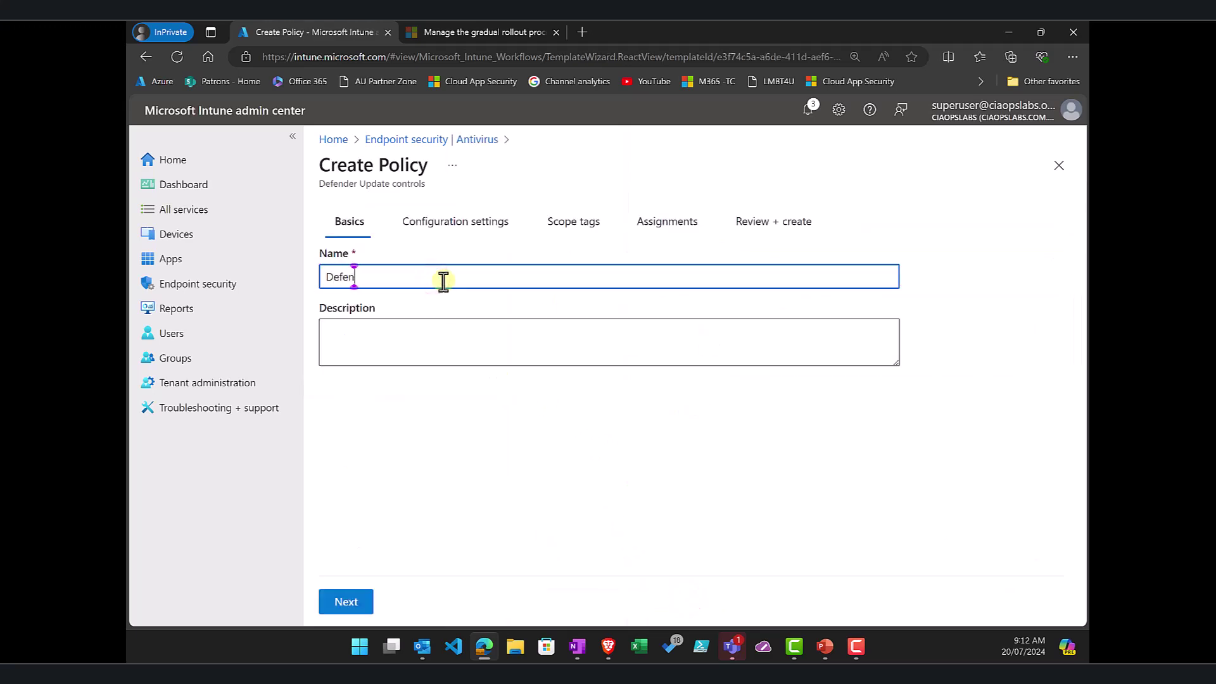
{"action": "type", "text": "der - La"}
{"action": "type", "text": "Others"}
{"action": "left_click", "coordinate": [348, 603]}
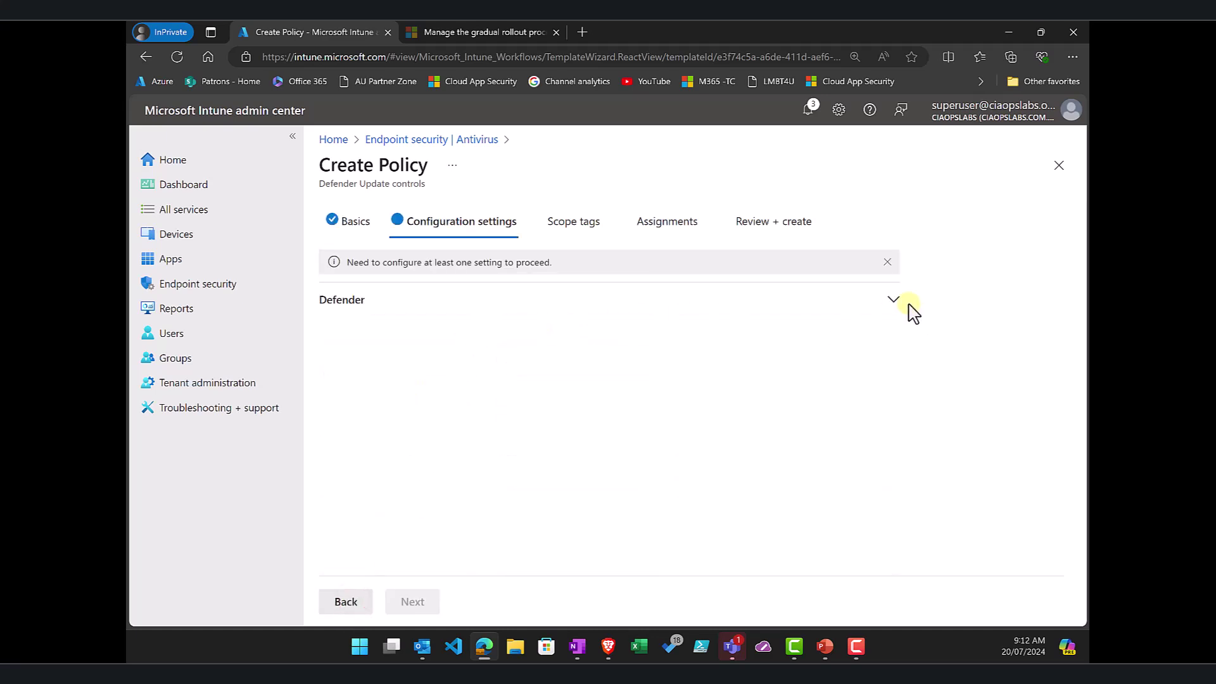
Step: Under Defender, choose Current Channel (Staged) for engine, platform and security intelligence updates
{"action": "left_click", "coordinate": [894, 300]}
{"action": "left_click", "coordinate": [711, 349]}
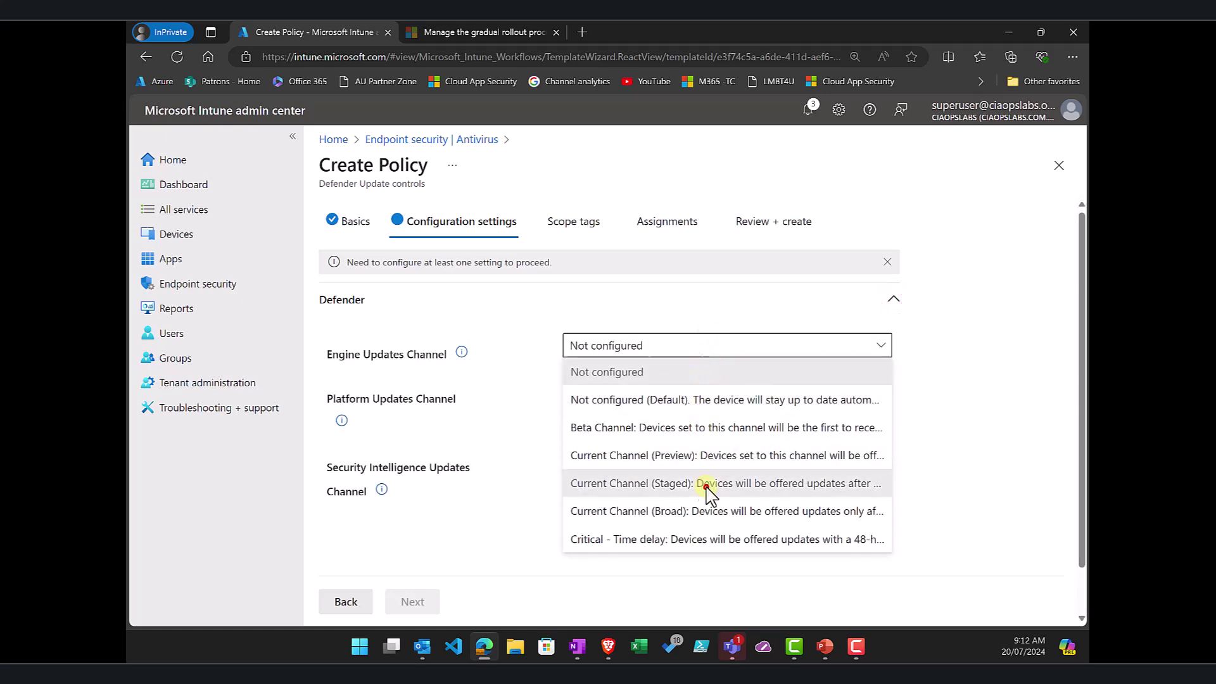
{"action": "left_click", "coordinate": [705, 484]}
{"action": "left_click", "coordinate": [701, 389]}
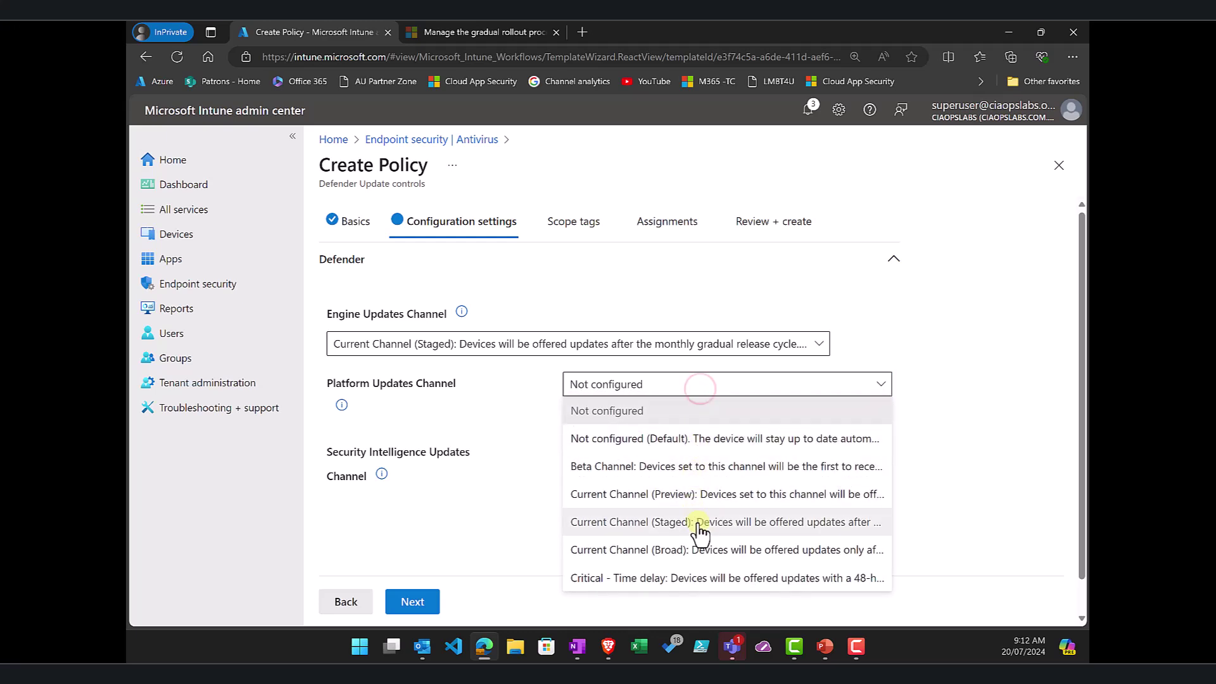
{"action": "left_click", "coordinate": [698, 526]}
{"action": "left_click", "coordinate": [687, 487]}
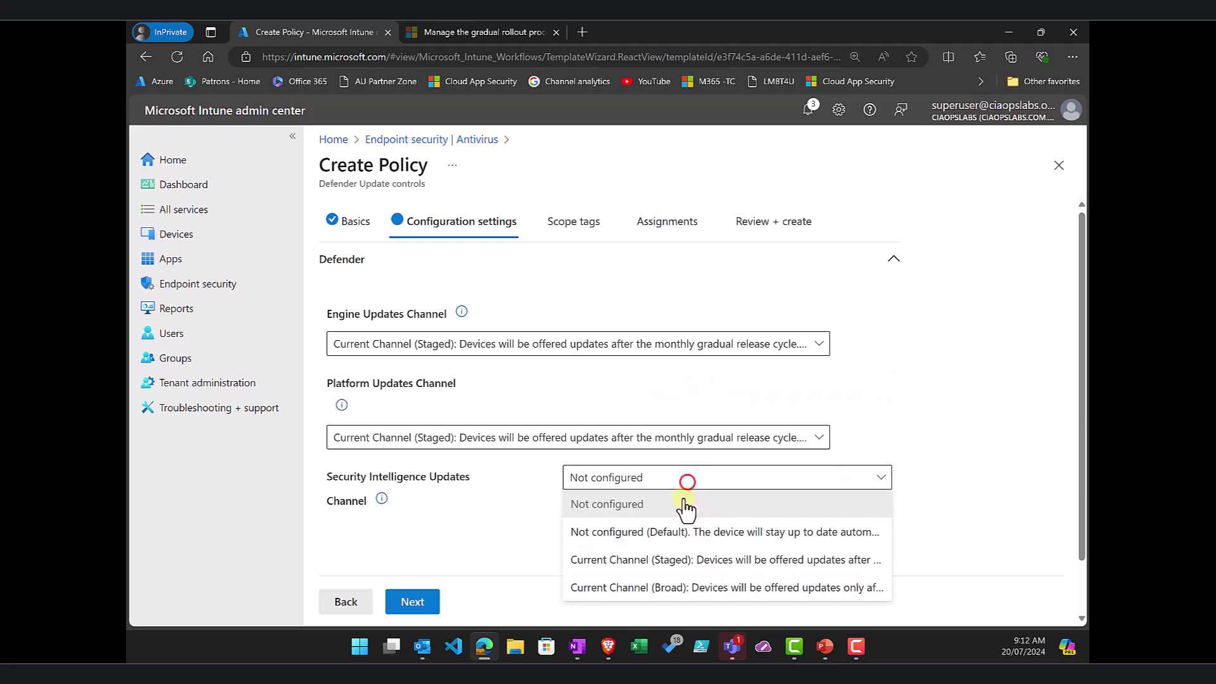
{"action": "left_click", "coordinate": [687, 560]}
{"action": "left_click", "coordinate": [426, 604]}
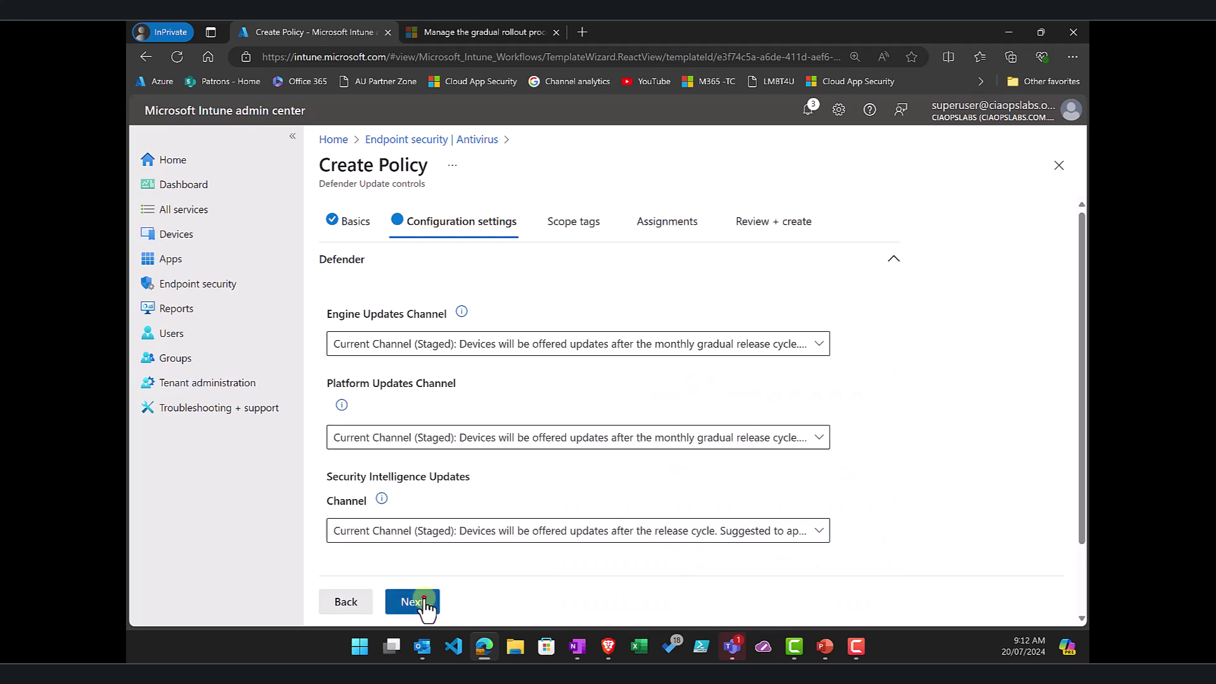
Step: Include the Windows 10 Devices group in the Defender - Others assignments
{"action": "left_click", "coordinate": [413, 601]}
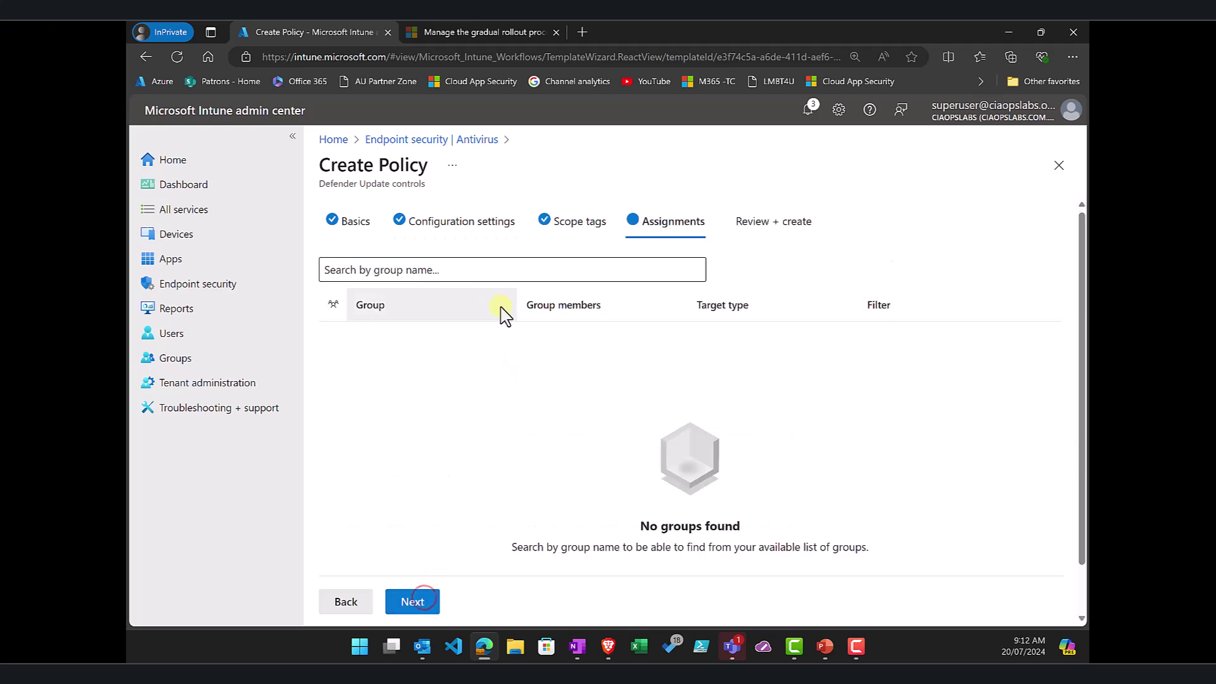
{"action": "left_click", "coordinate": [483, 272]}
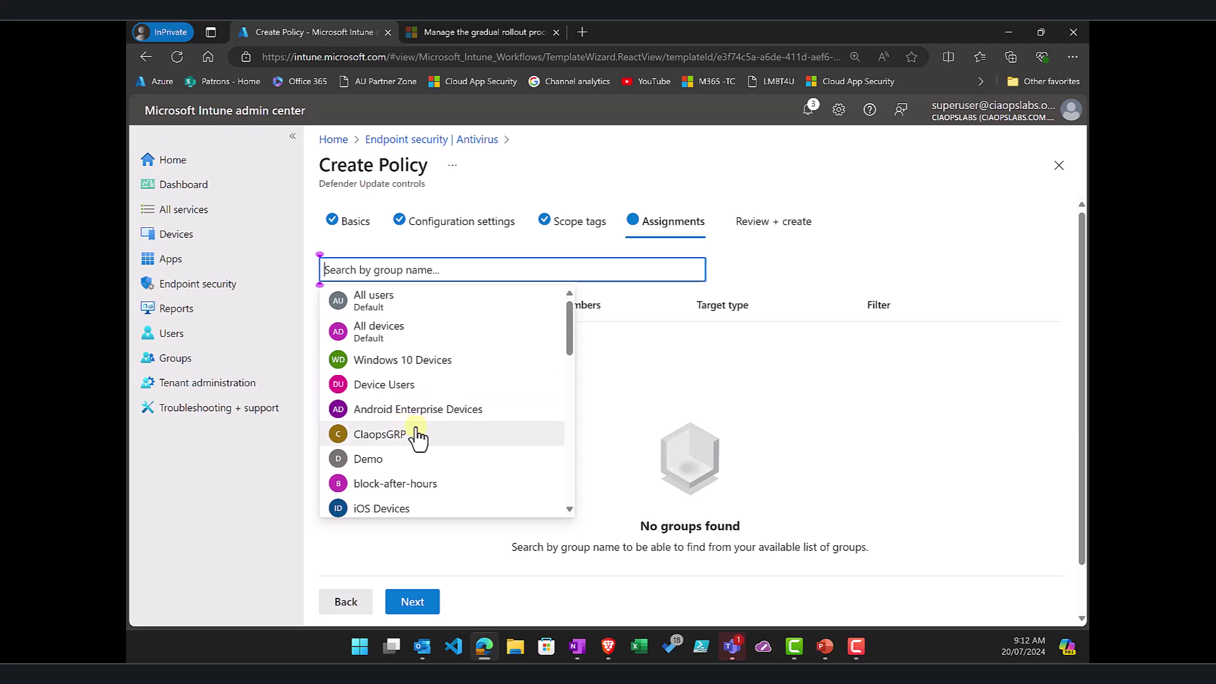
{"action": "scroll", "coordinate": [418, 437], "scroll_direction": "down", "scroll_amount": 2}
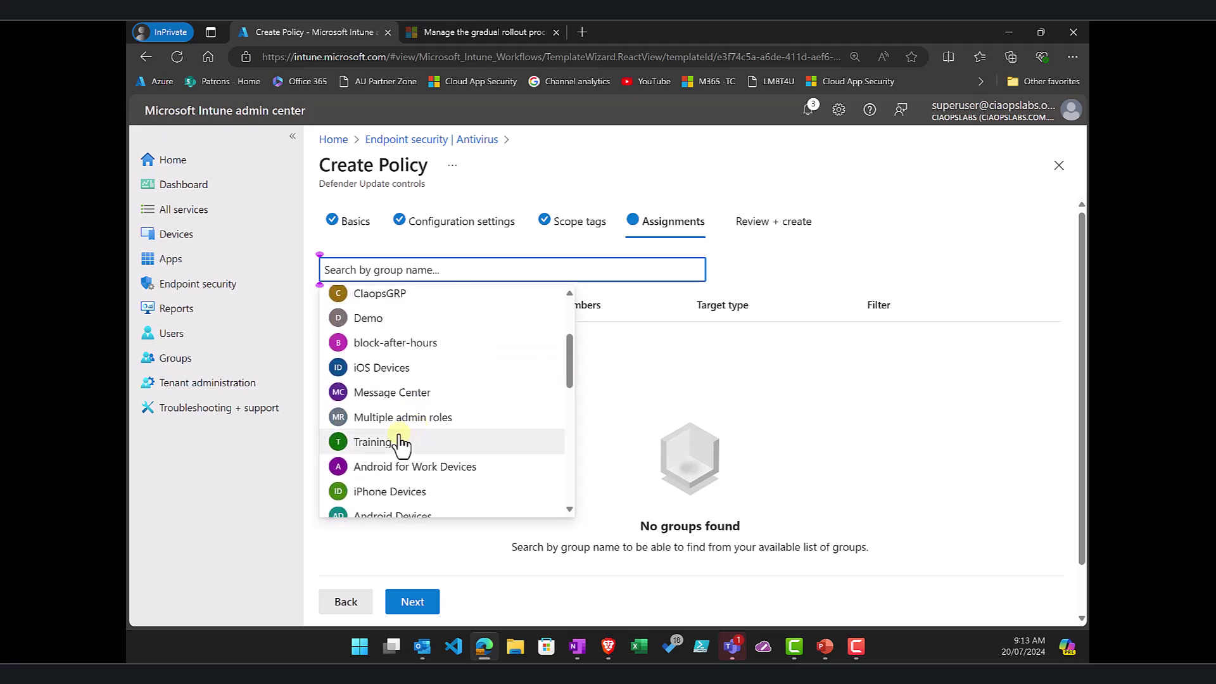
{"action": "scroll", "coordinate": [401, 444], "scroll_direction": "down", "scroll_amount": 1}
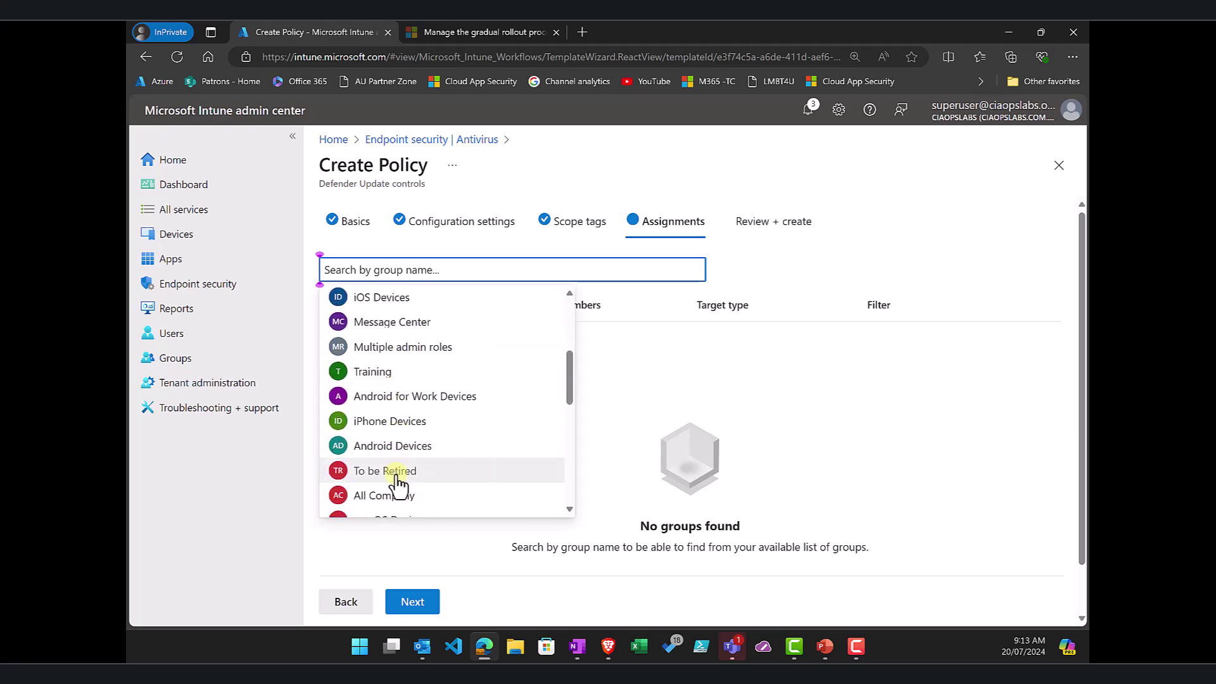
{"action": "scroll", "coordinate": [414, 423], "scroll_direction": "up", "scroll_amount": 3}
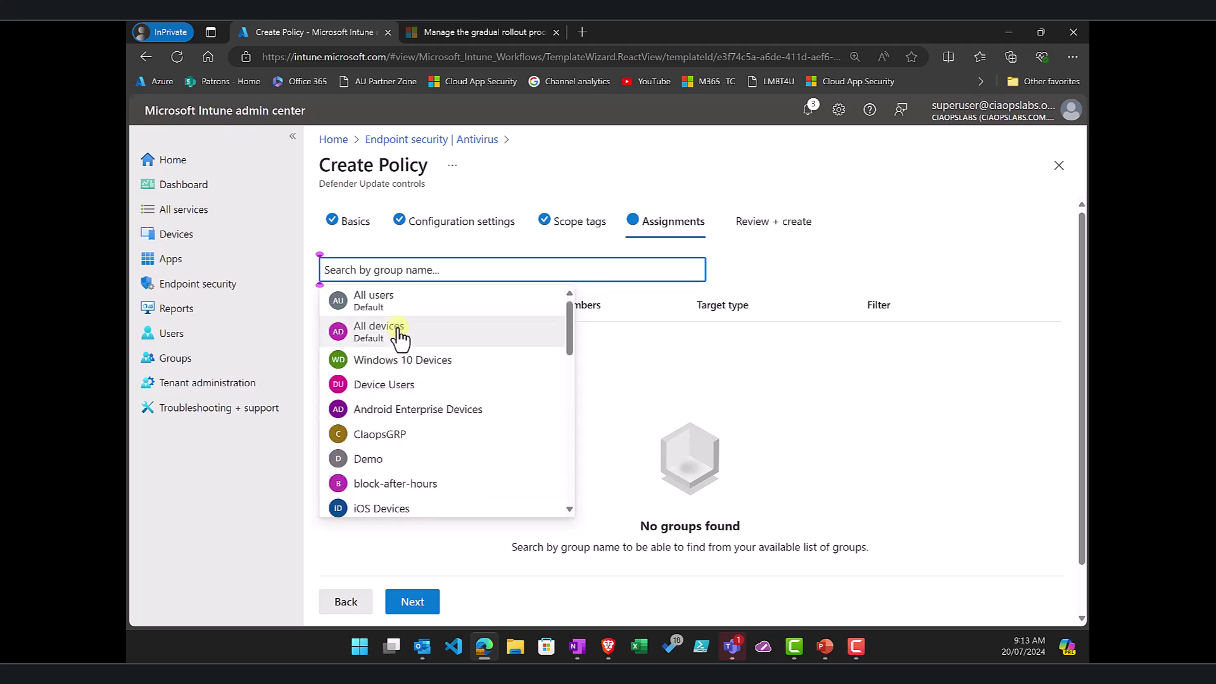
{"action": "left_click", "coordinate": [398, 360]}
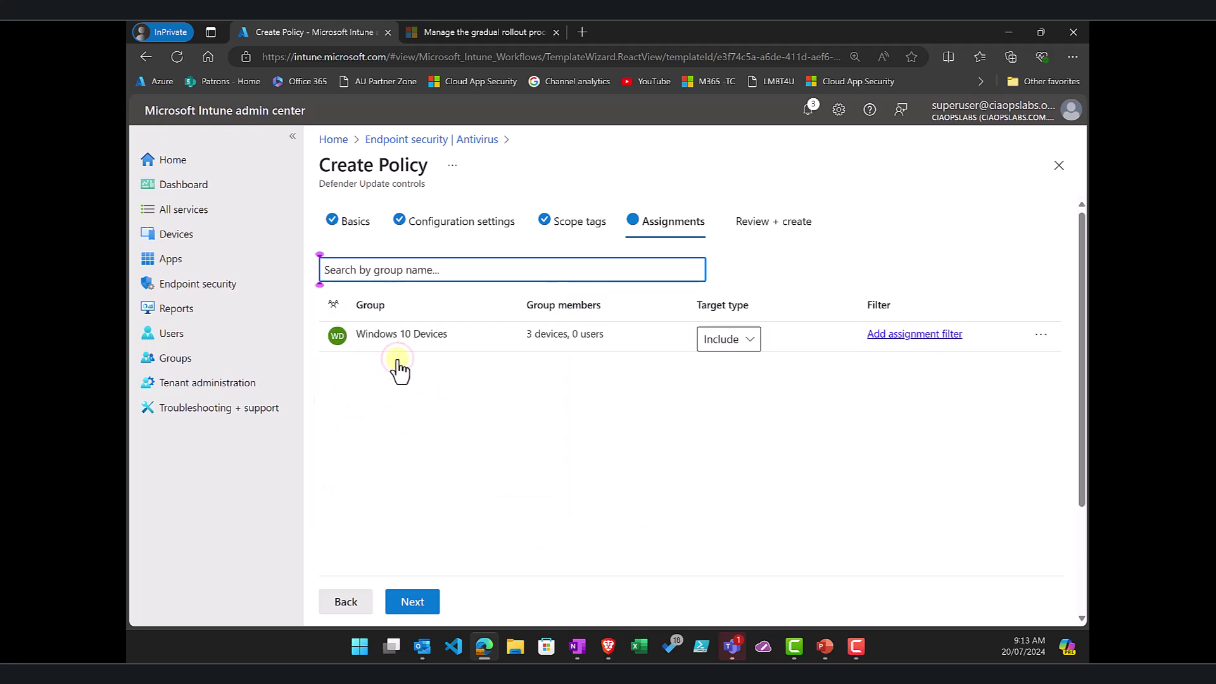
{"action": "left_click", "coordinate": [412, 602]}
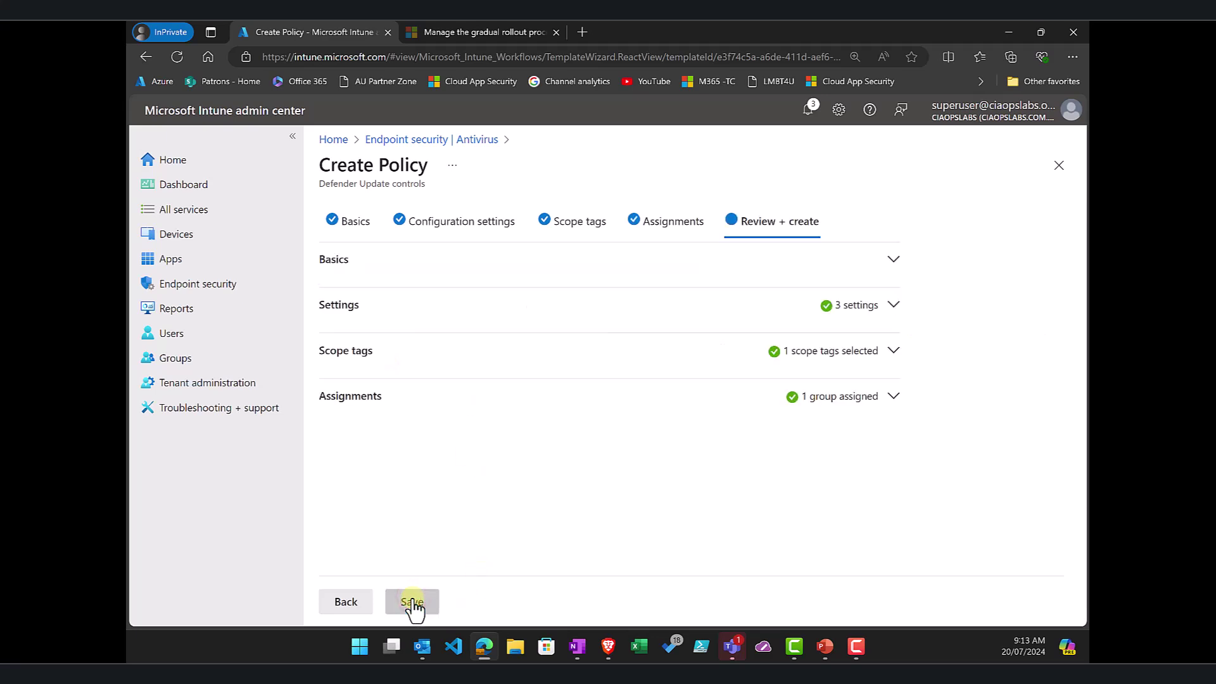
Step: Save the Defender - Others policy and dismiss the two success notifications
{"action": "left_click", "coordinate": [412, 603]}
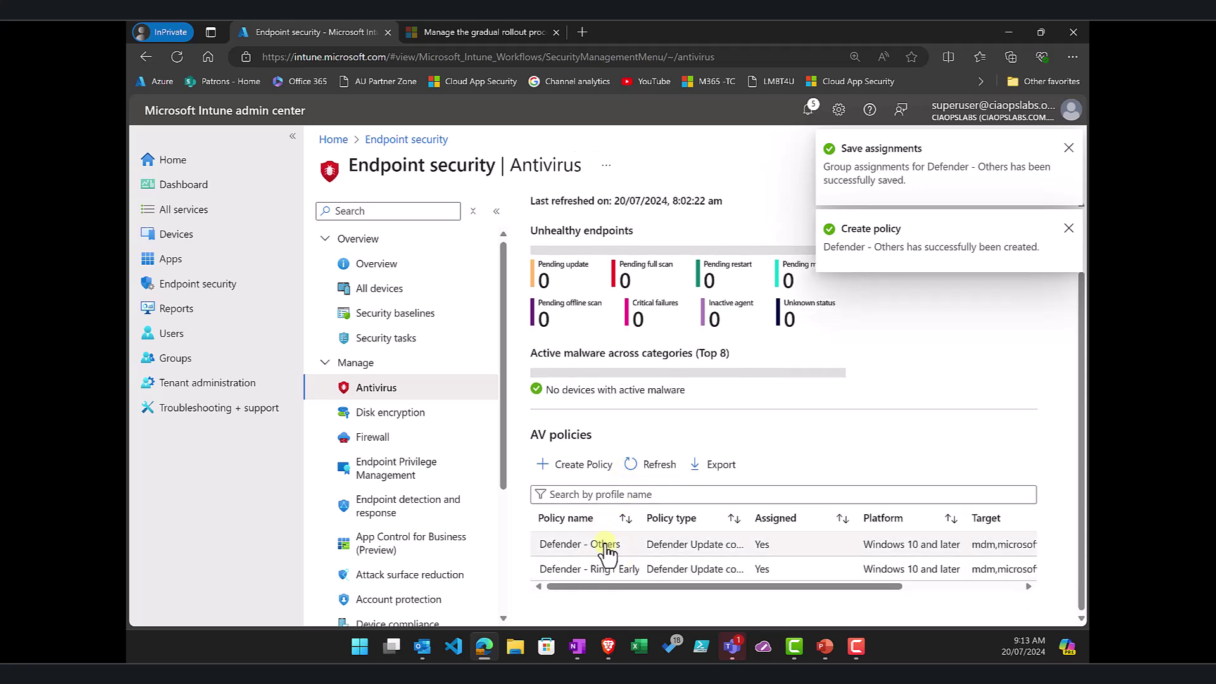
{"action": "left_click", "coordinate": [1068, 148]}
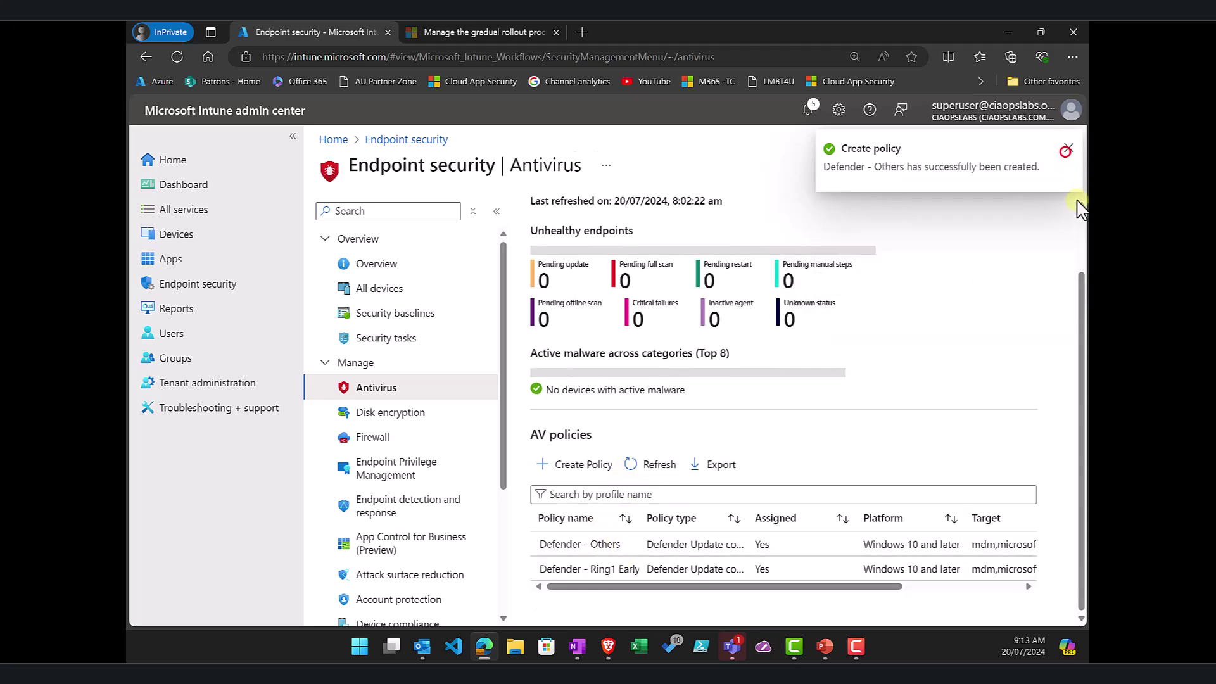
{"action": "left_click", "coordinate": [1069, 149]}
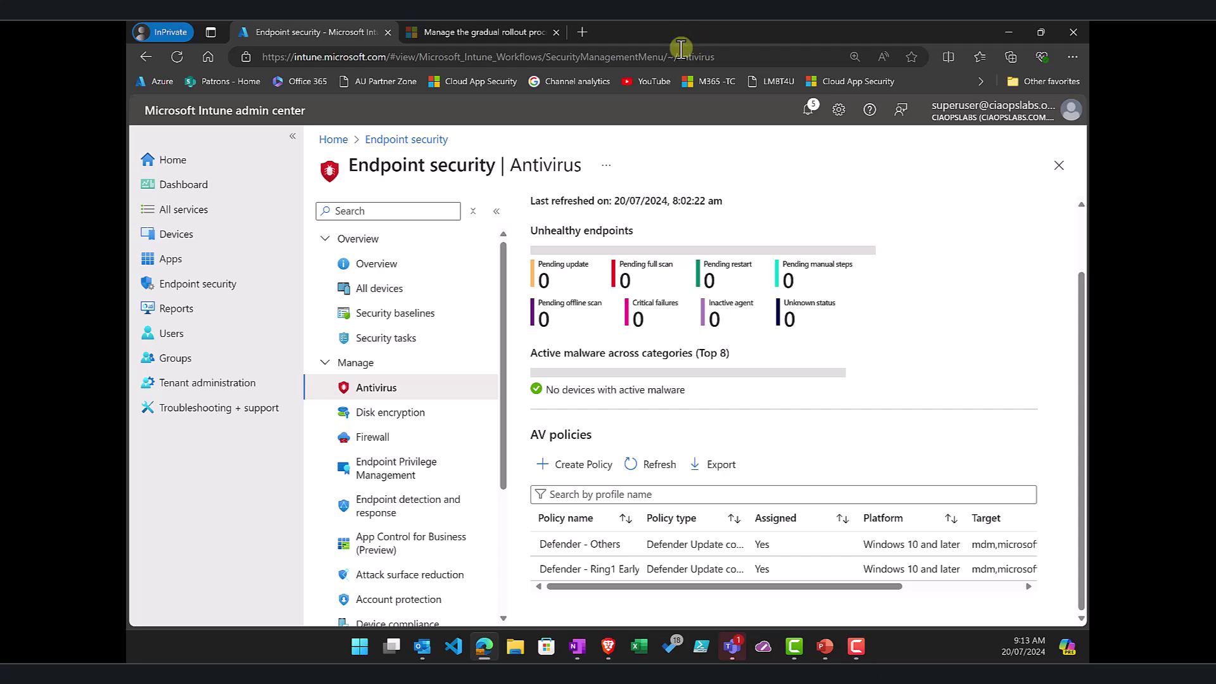
Step: Switch to the Microsoft Learn article 'Manage the gradual rollout process for Microsoft Defender updates'
{"action": "left_click", "coordinate": [500, 30]}
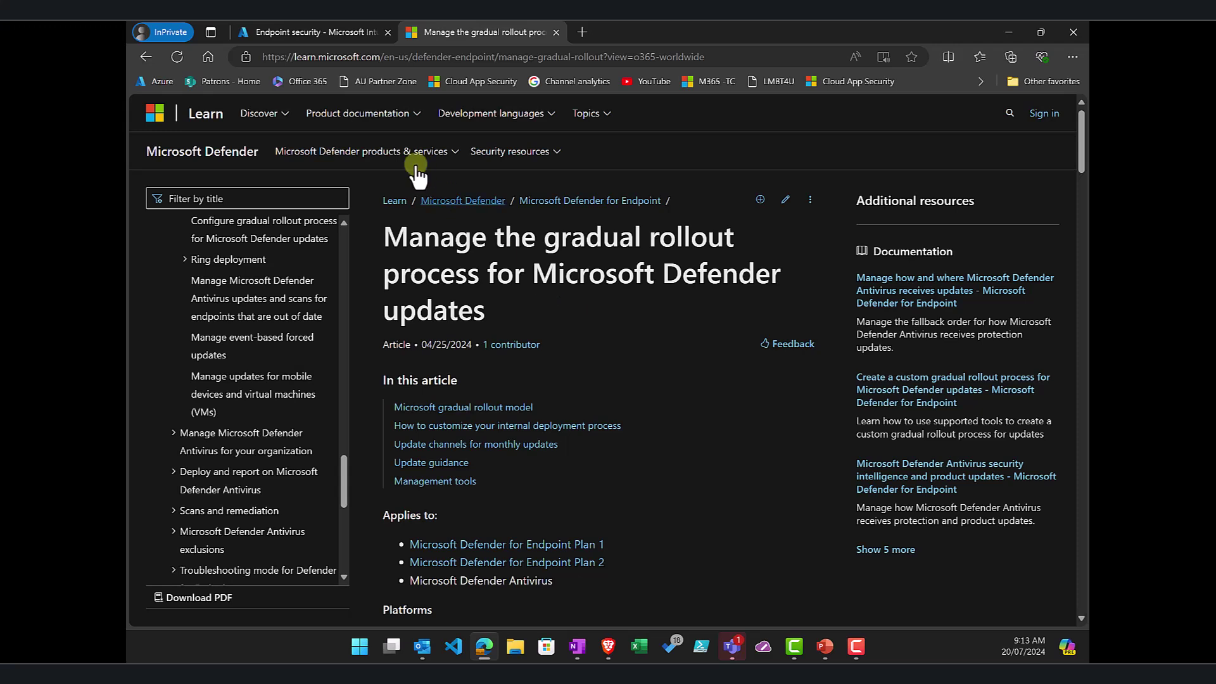
Step: Return to the Intune Antivirus page listing Defender - Others and Defender - Ring1 Early adopters
{"action": "left_click", "coordinate": [347, 31]}
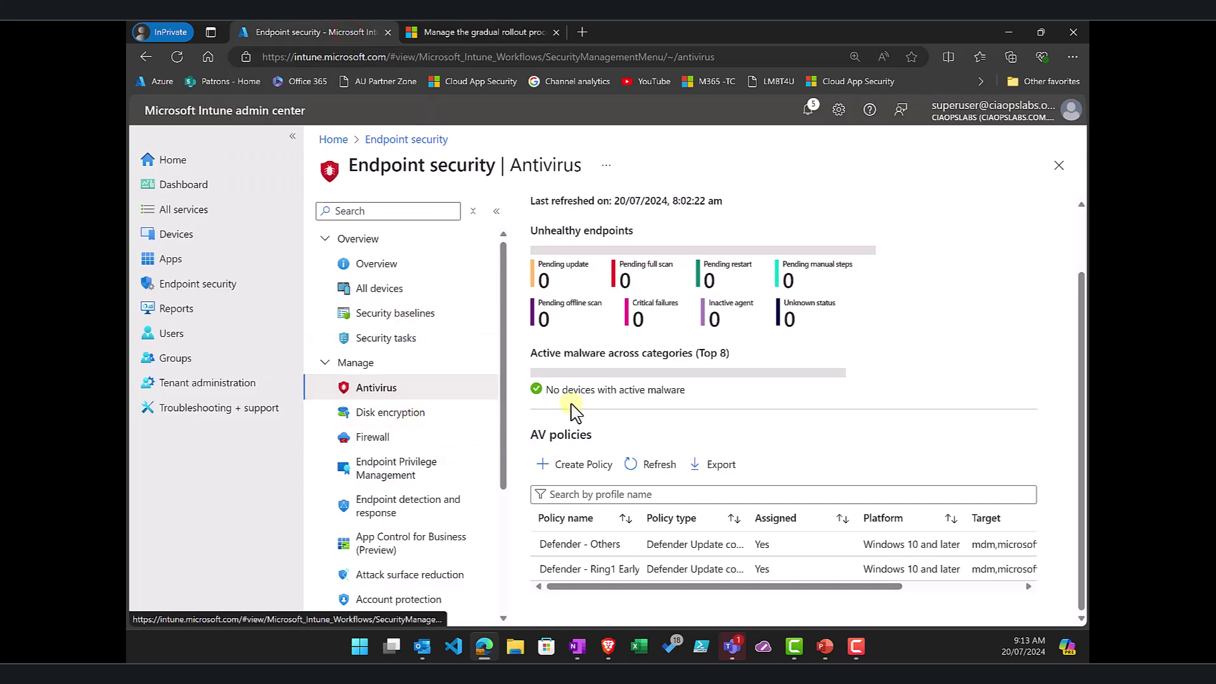